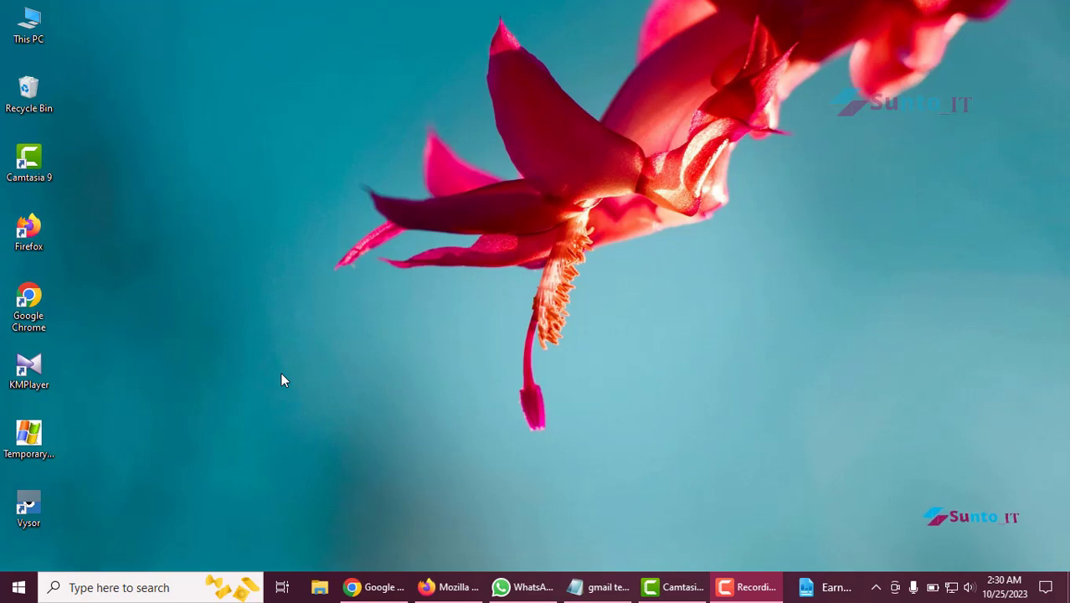
- Make Bing Firefox's default search engine in the Search settings
{"action": "left_click", "coordinate": [449, 586]}
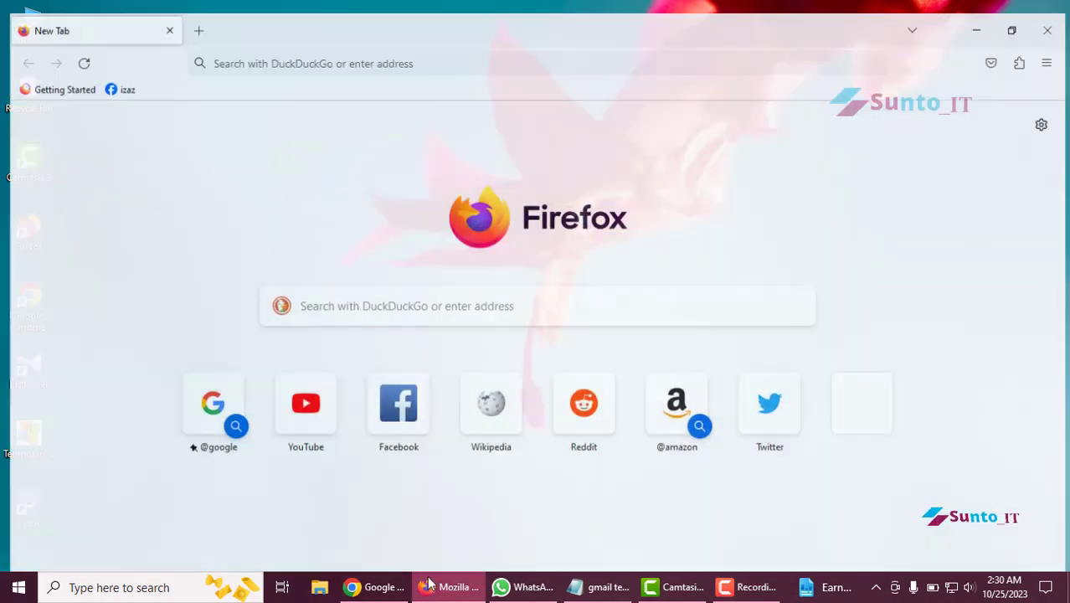
{"action": "left_click", "coordinate": [1046, 113]}
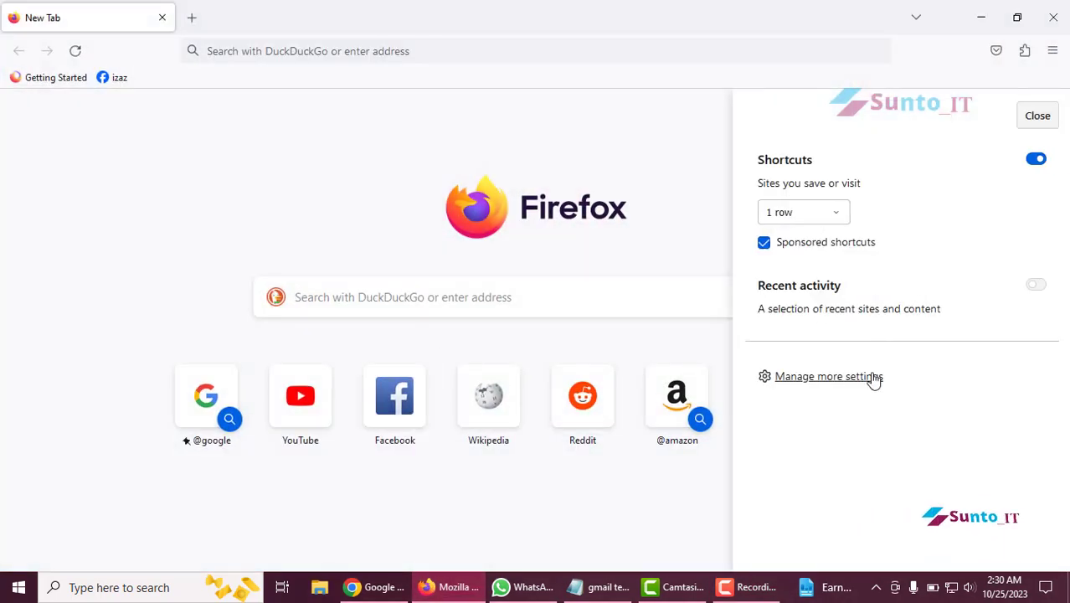
{"action": "left_click", "coordinate": [874, 376]}
{"action": "left_click", "coordinate": [72, 218]}
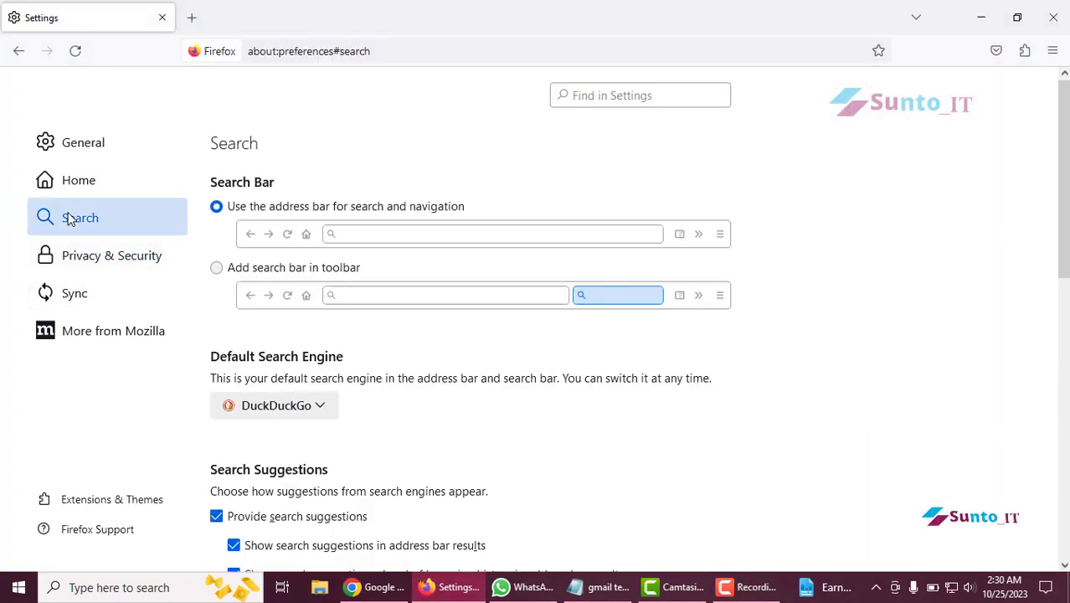
{"action": "scroll", "coordinate": [599, 397], "scroll_direction": "down", "scroll_amount": 3}
{"action": "scroll", "coordinate": [298, 336], "scroll_direction": "up", "scroll_amount": 3}
{"action": "left_click", "coordinate": [308, 402]}
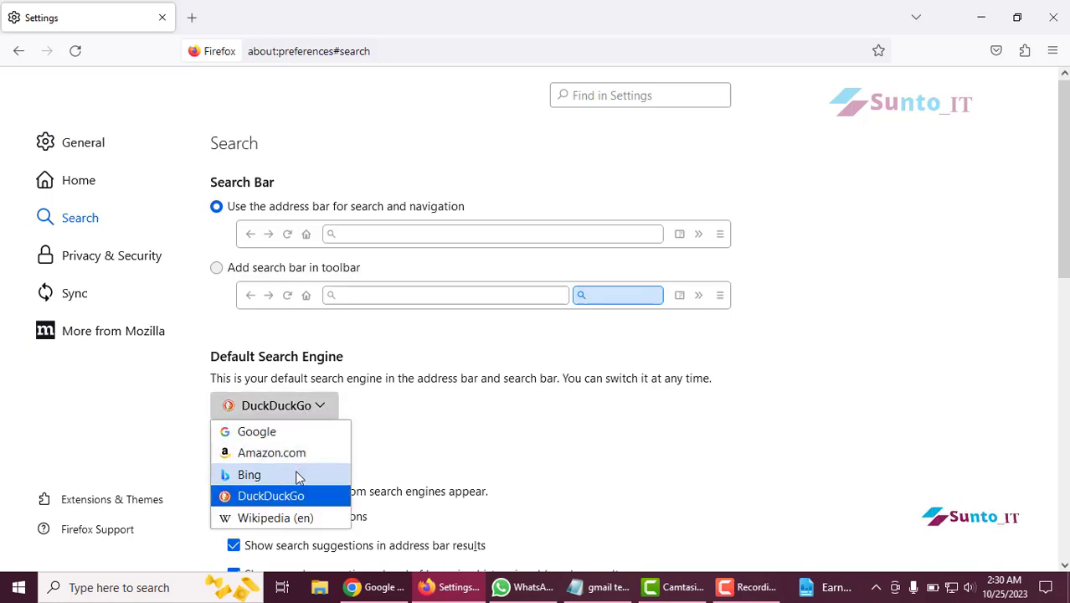
{"action": "left_click", "coordinate": [406, 474]}
{"action": "left_click", "coordinate": [276, 407]}
{"action": "left_click", "coordinate": [287, 480]}
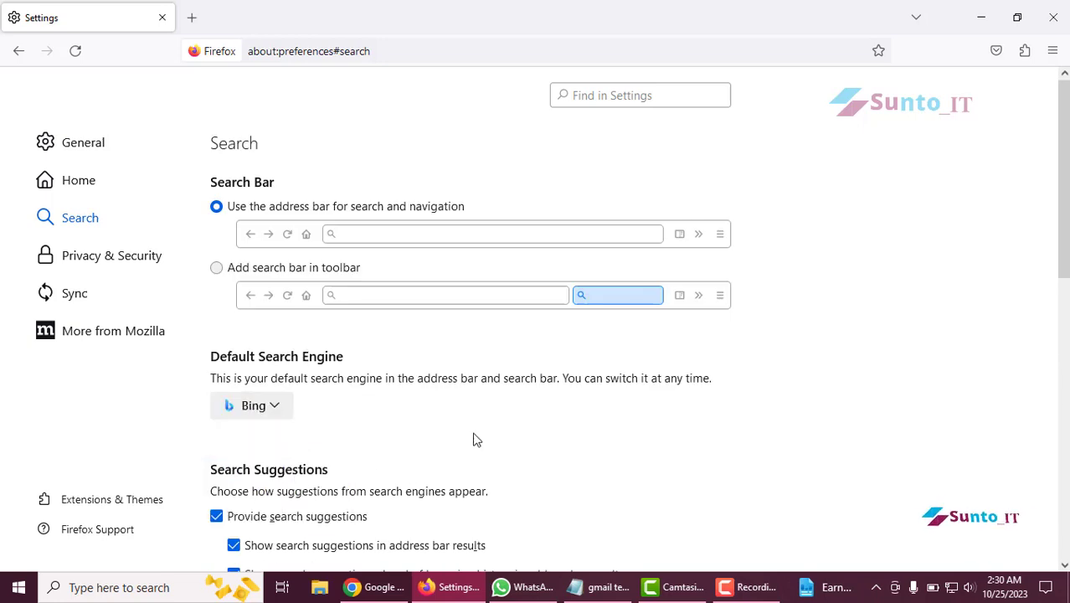
{"action": "scroll", "coordinate": [320, 270], "scroll_direction": "down", "scroll_amount": 10}
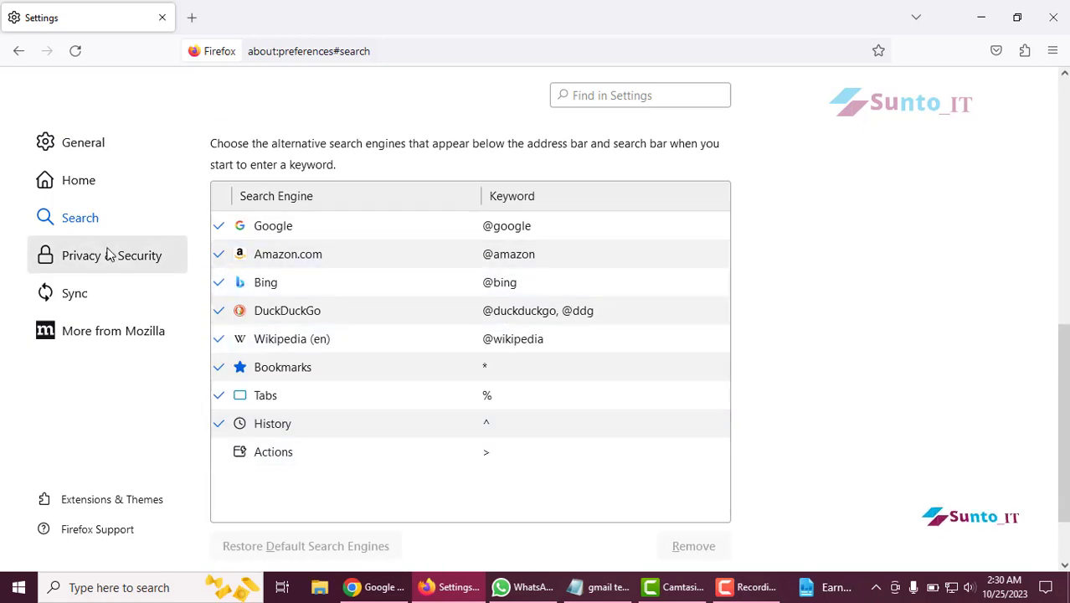
- Clear all stored cookies and cached site data under Privacy & Security
{"action": "left_click", "coordinate": [107, 254]}
{"action": "scroll", "coordinate": [586, 380], "scroll_direction": "down", "scroll_amount": 5}
{"action": "scroll", "coordinate": [636, 397], "scroll_direction": "down", "scroll_amount": 3}
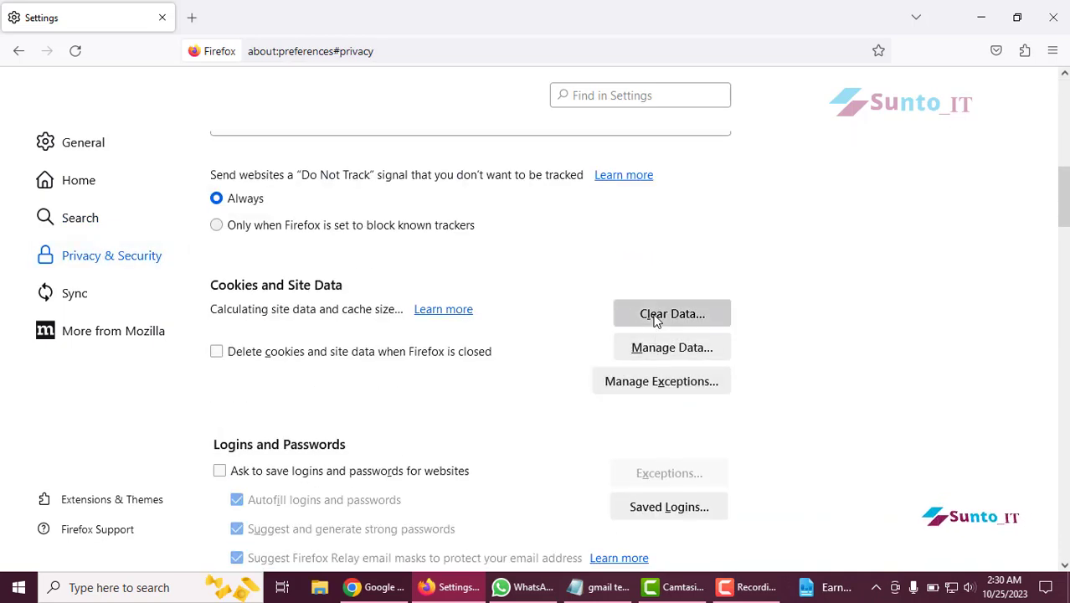
{"action": "left_click", "coordinate": [669, 316]}
{"action": "key", "text": "Escape"}
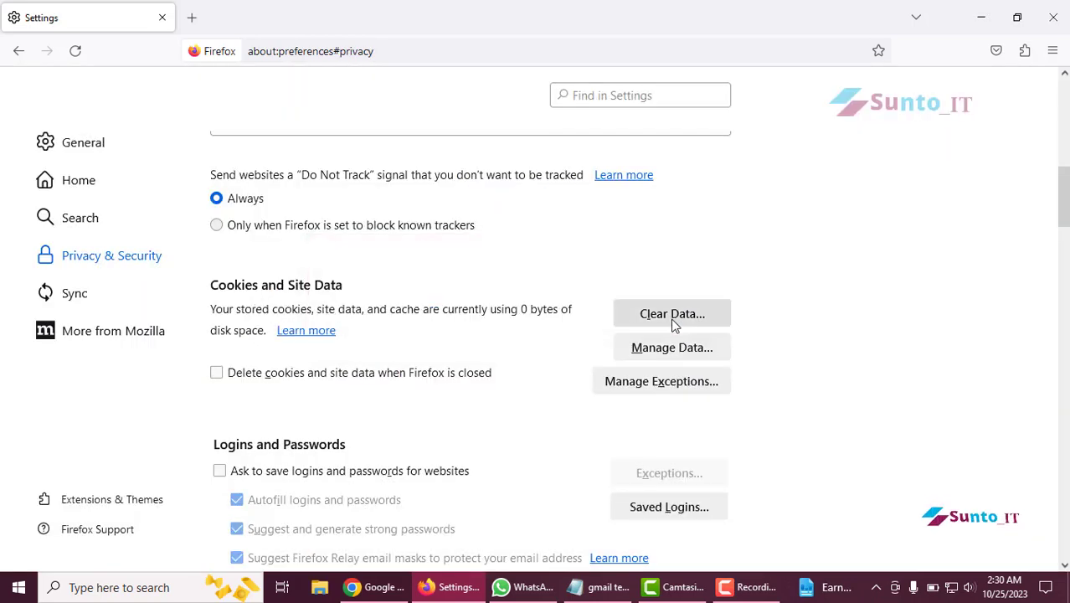
{"action": "left_click", "coordinate": [675, 326]}
{"action": "left_click", "coordinate": [649, 433]}
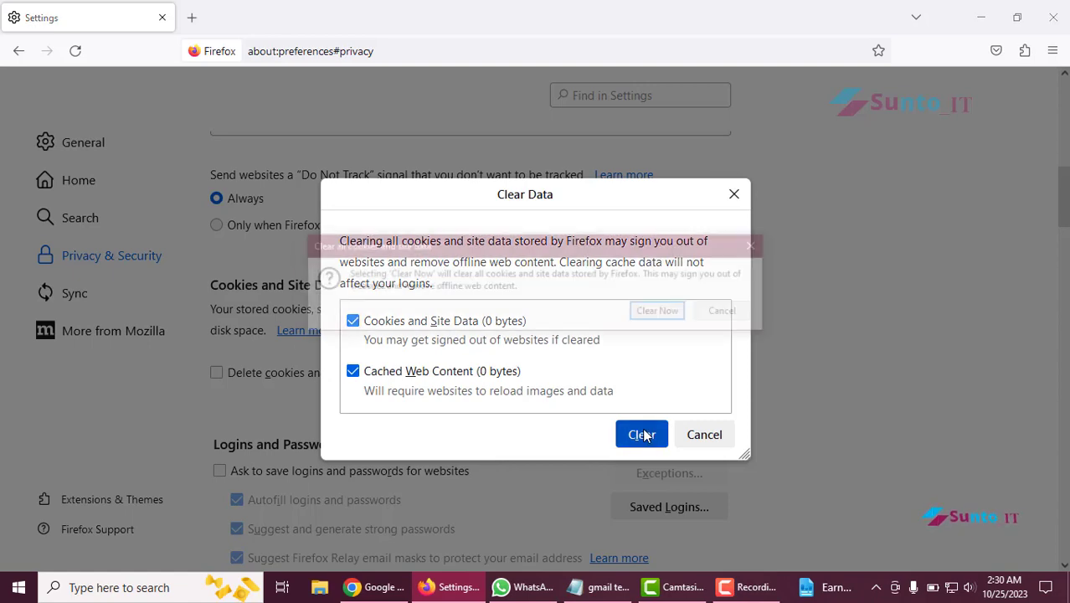
{"action": "left_click", "coordinate": [661, 312]}
{"action": "scroll", "coordinate": [640, 336], "scroll_direction": "down", "scroll_amount": 6}
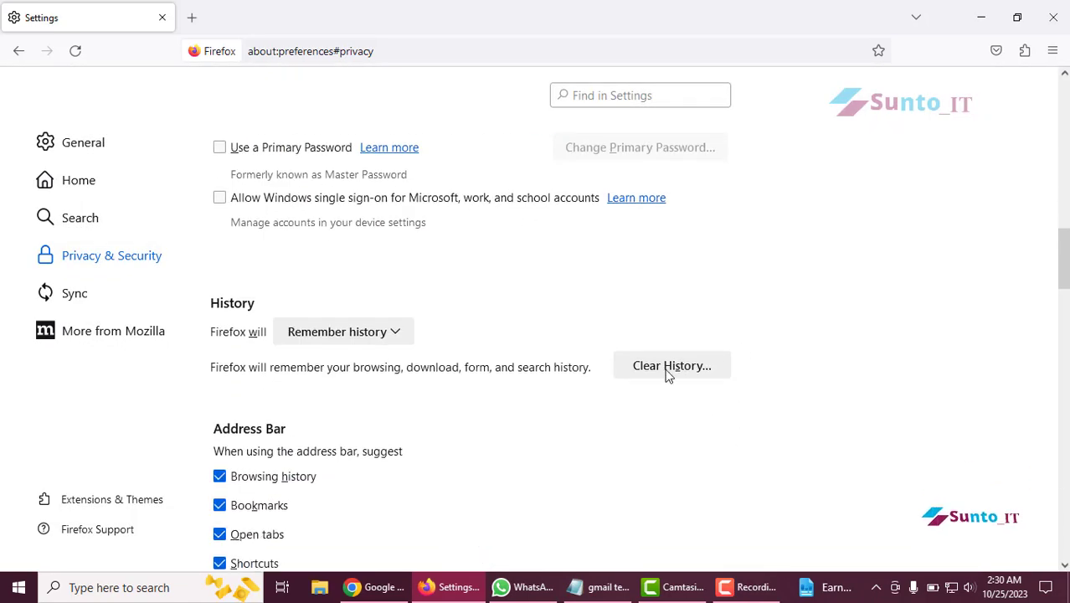
- Open the Extensions & Themes add-ons manager
{"action": "left_click", "coordinate": [667, 374]}
{"action": "key", "text": "Return"}
{"action": "left_click", "coordinate": [115, 499]}
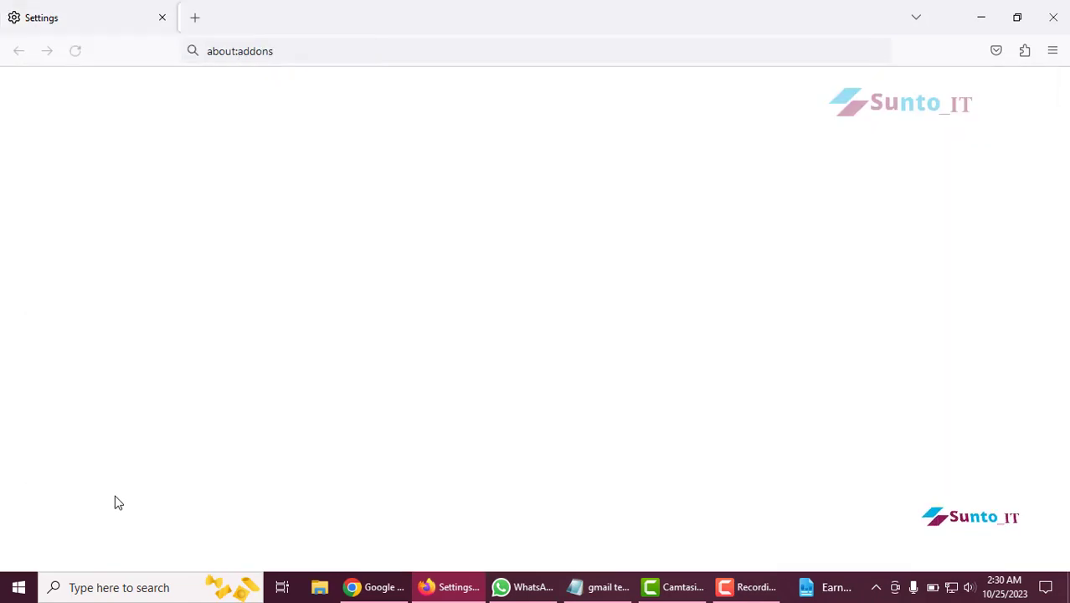
- Inspect the OpenH264 and Widevine plugin options, then view Recommendations
{"action": "left_click", "coordinate": [708, 230]}
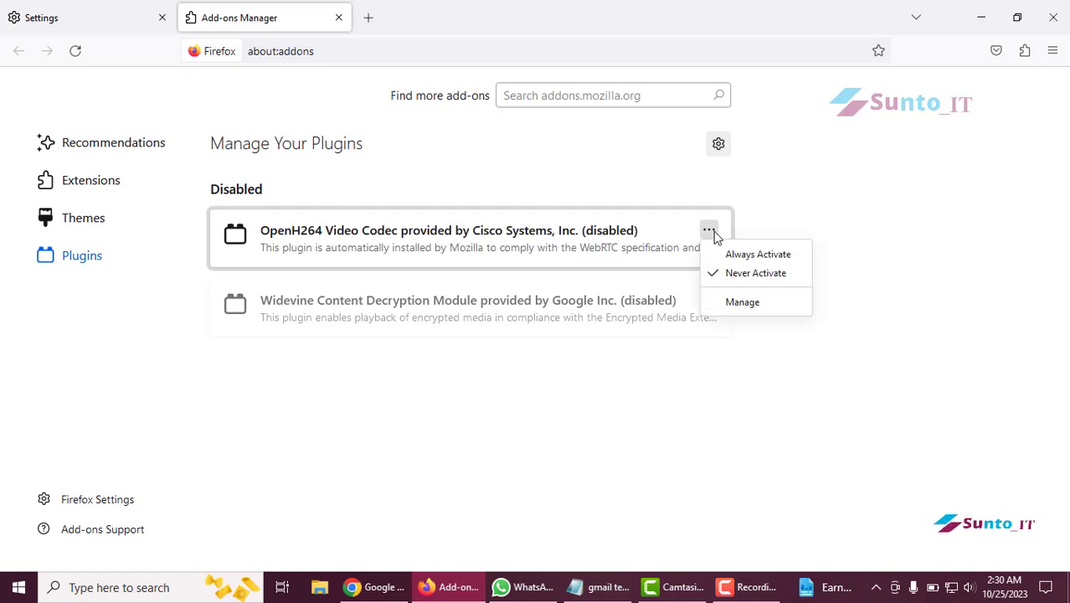
{"action": "left_click", "coordinate": [754, 274]}
{"action": "left_click", "coordinate": [708, 300]}
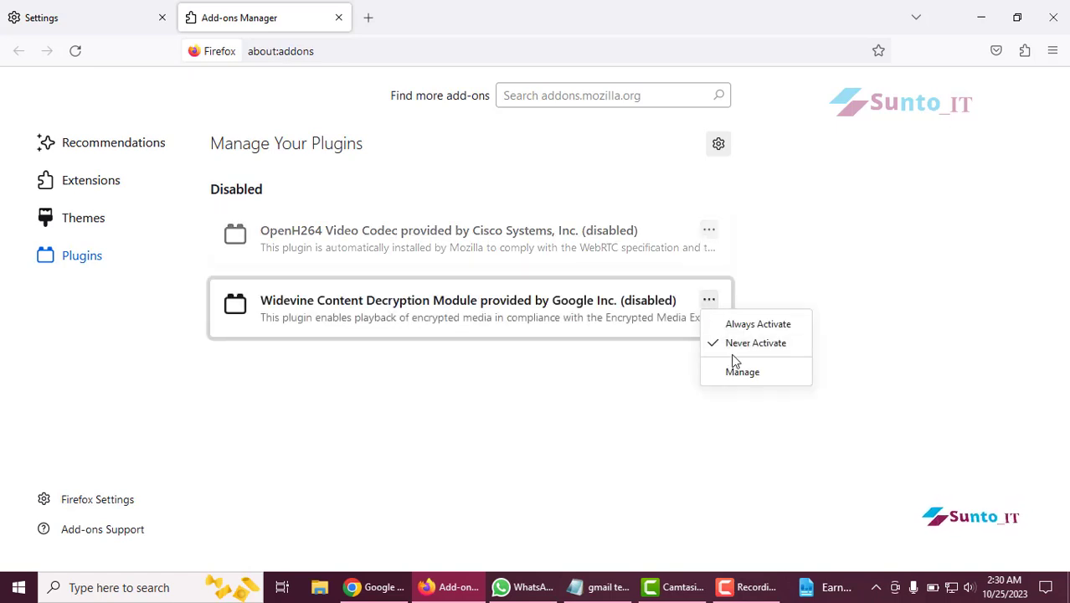
{"action": "left_click", "coordinate": [736, 342]}
{"action": "left_click", "coordinate": [59, 138]}
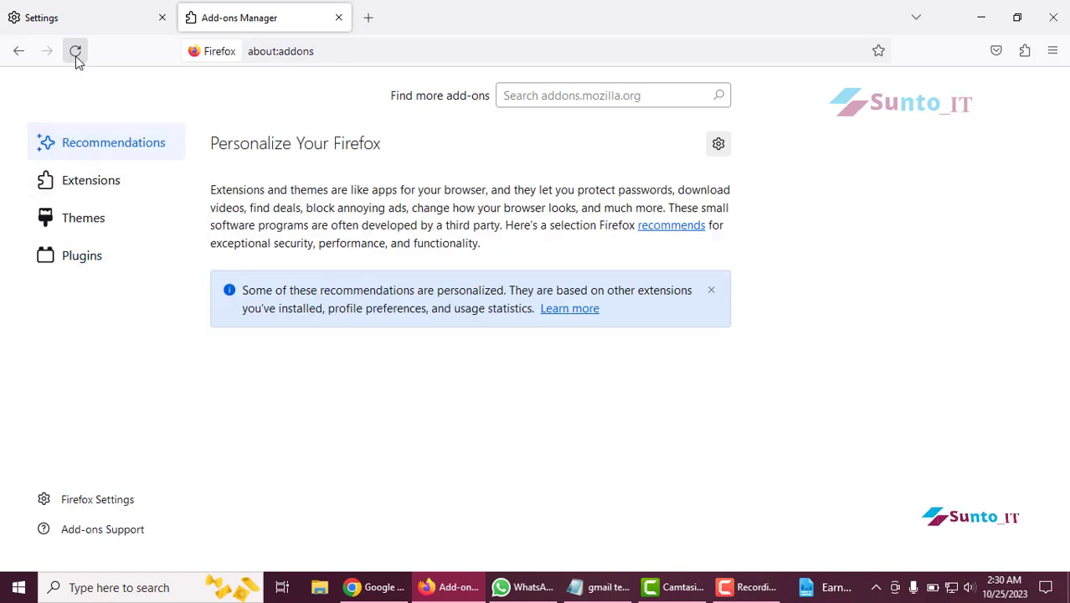
- Open a new tab and close the add-ons manager tab
{"action": "left_click", "coordinate": [59, 25]}
{"action": "left_click", "coordinate": [348, 21]}
{"action": "key", "text": "ctrl+t"}
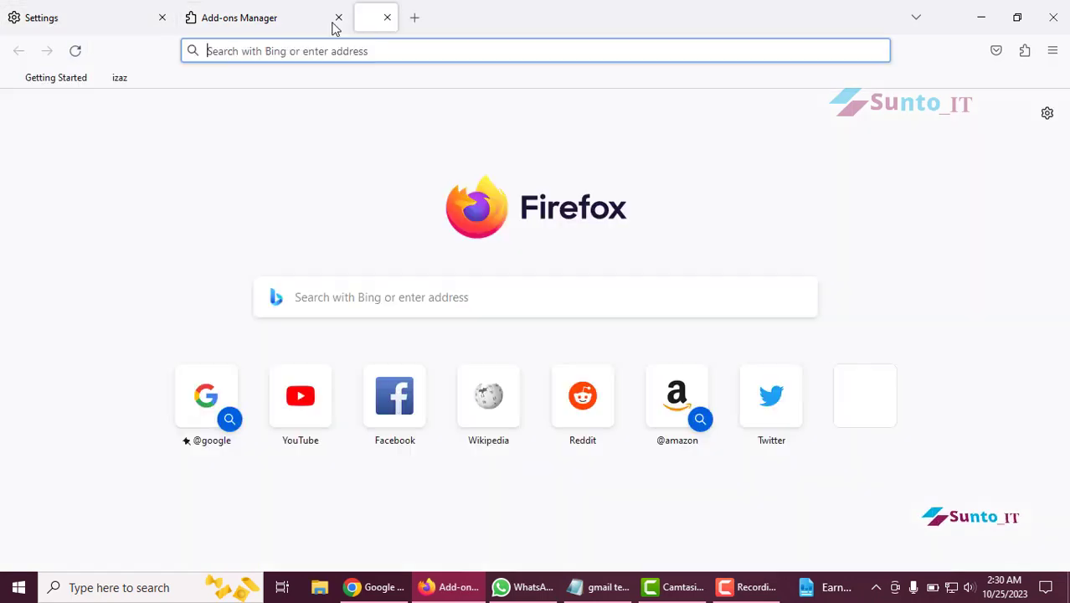
{"action": "left_click", "coordinate": [338, 17]}
{"action": "left_click", "coordinate": [167, 29]}
- Close the Settings tab and search Bing for 'amazone' from the address bar
{"action": "left_click", "coordinate": [161, 17]}
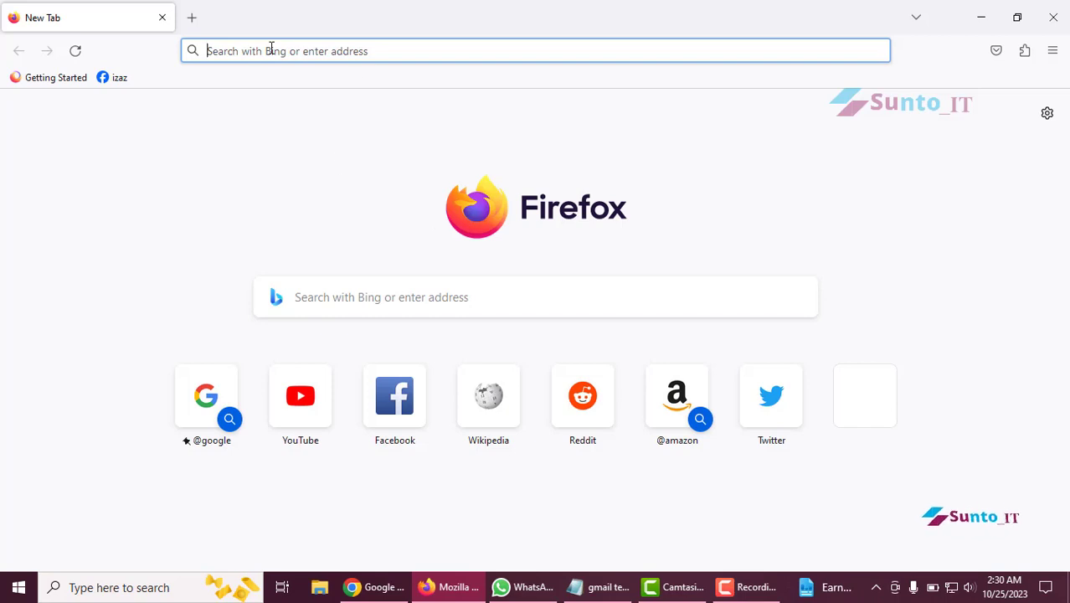
{"action": "left_click", "coordinate": [270, 49]}
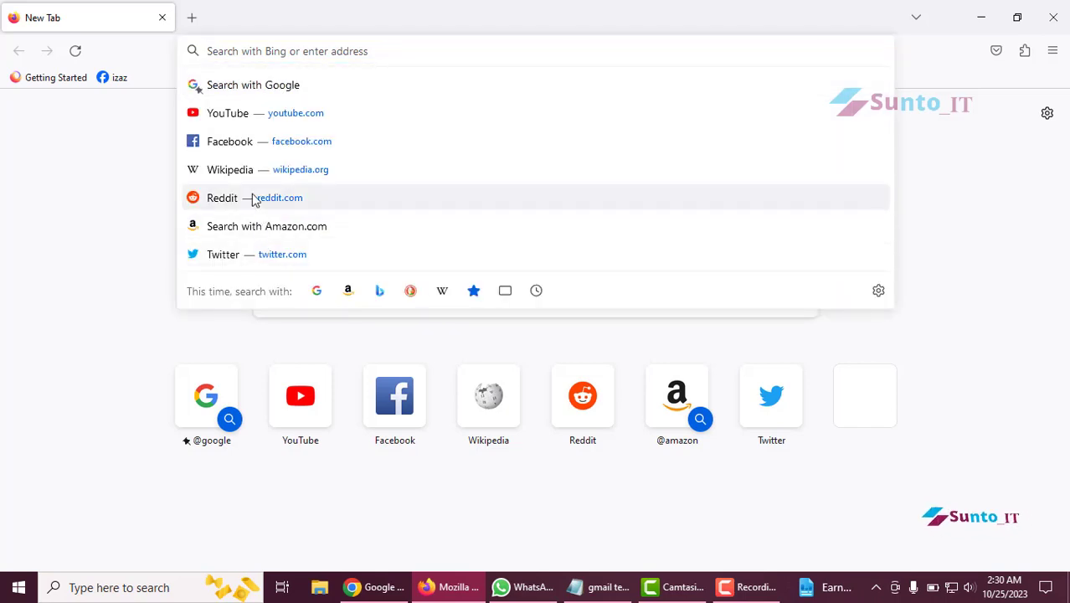
{"action": "left_click", "coordinate": [253, 226]}
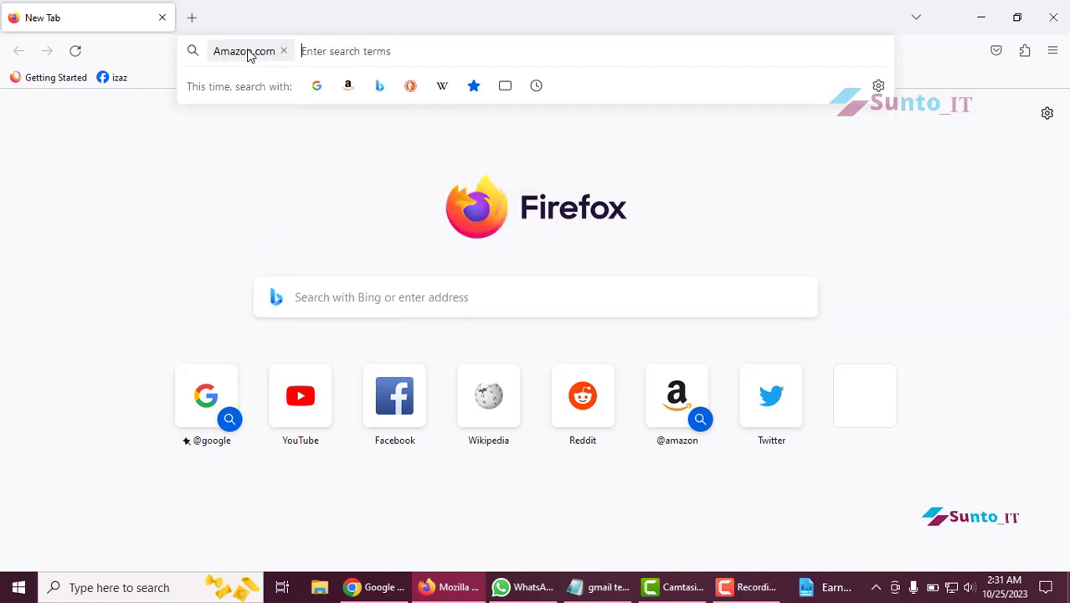
{"action": "left_click", "coordinate": [284, 51]}
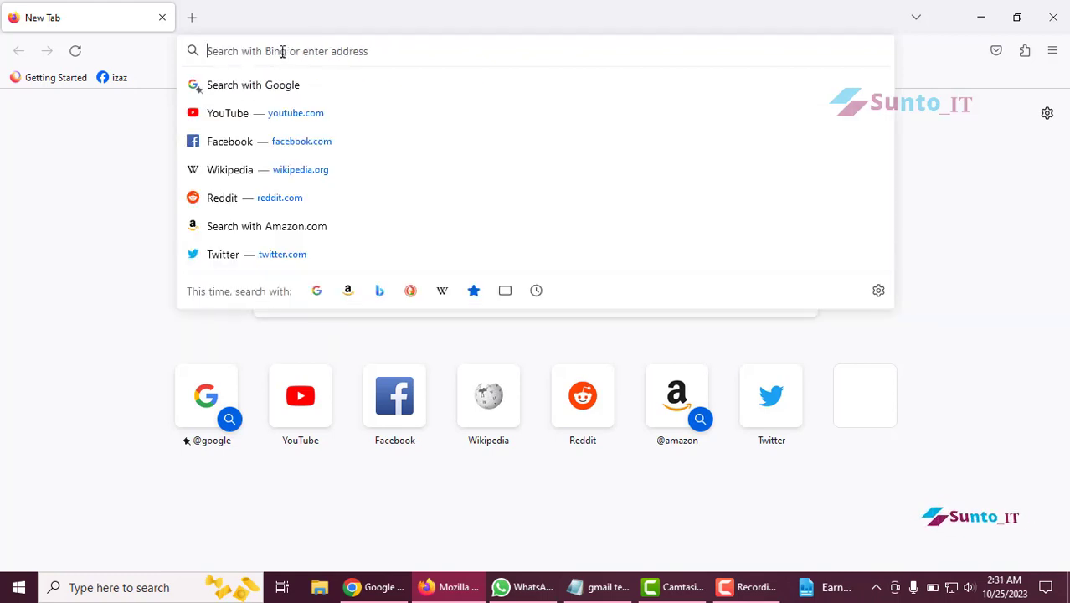
{"action": "type", "text": "amazome"}
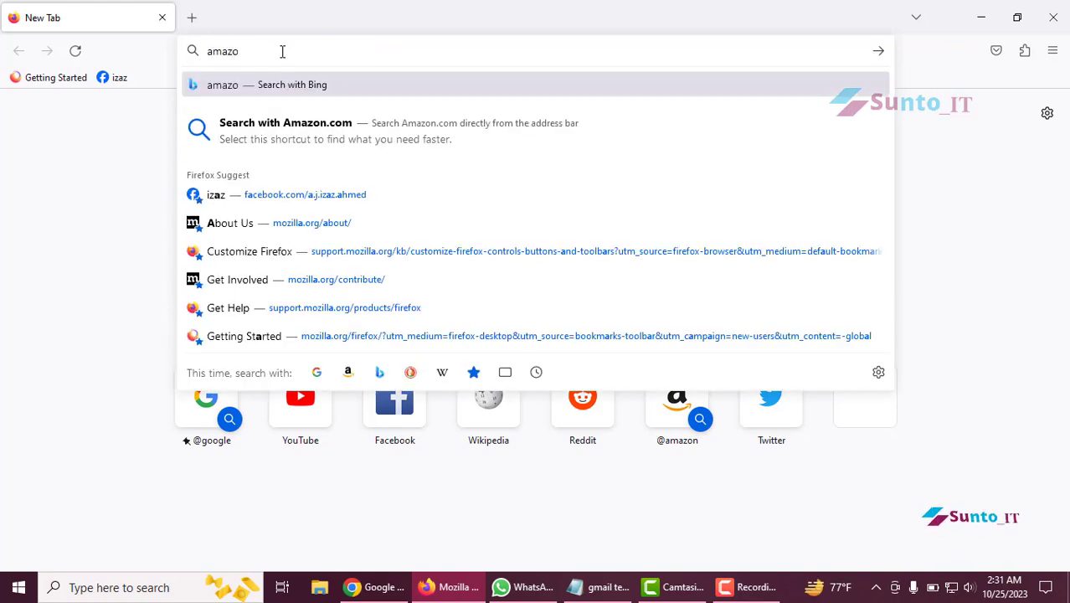
{"action": "key", "text": "BackSpace"}
{"action": "key", "text": "BackSpace"}
{"action": "type", "text": "ne"}
{"action": "key", "text": "Return"}
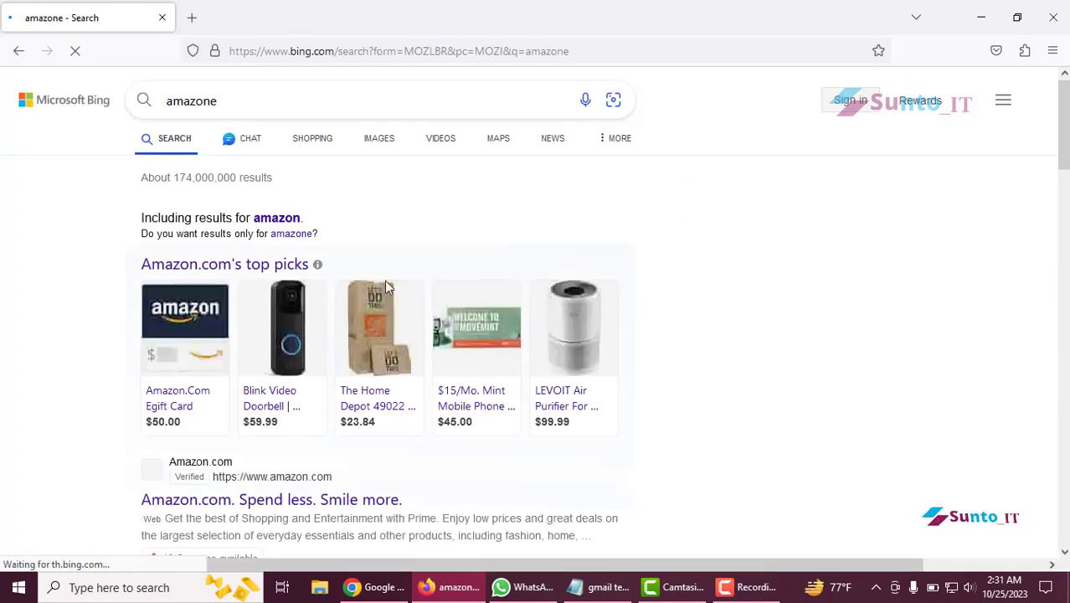
- Go from the Amazon.com result through Account & Lists sign-in to Create your Amazon account
{"action": "left_click", "coordinate": [213, 500]}
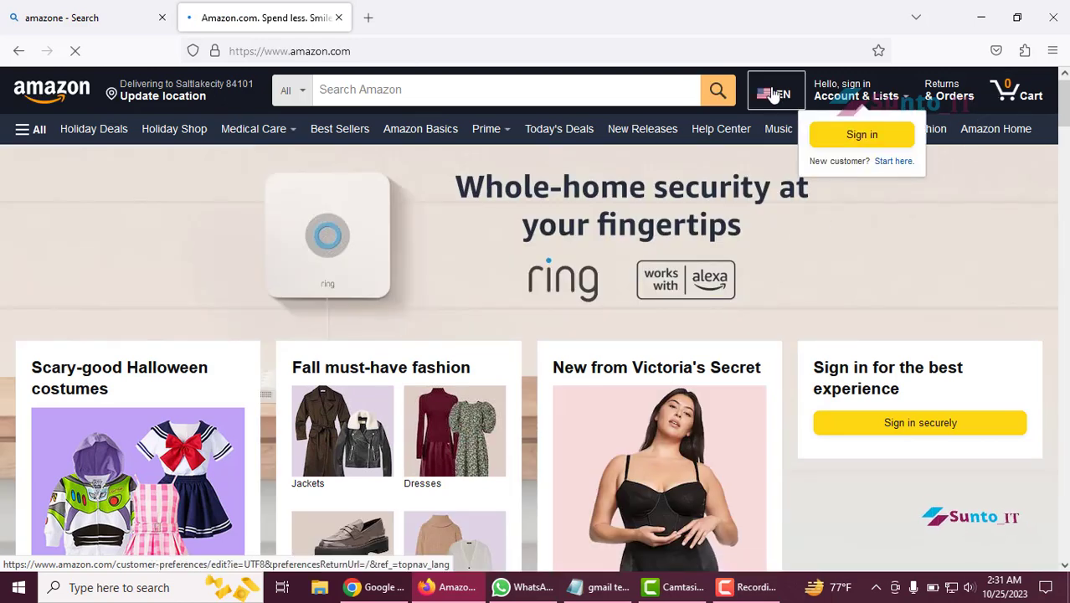
{"action": "mouse_move", "coordinate": [849, 98]}
{"action": "left_click", "coordinate": [819, 134]}
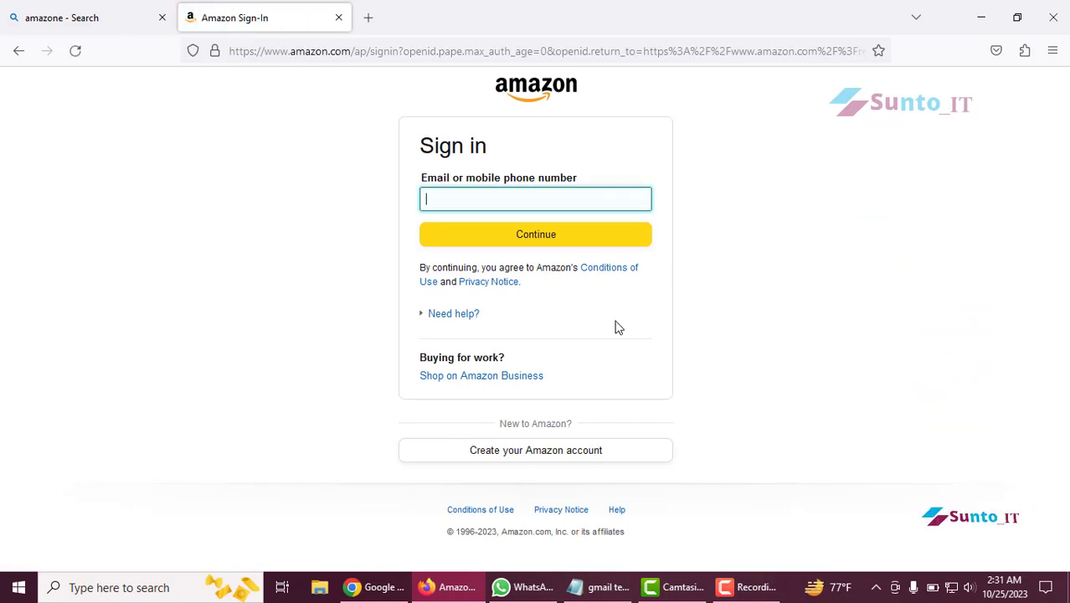
{"action": "left_click", "coordinate": [543, 455]}
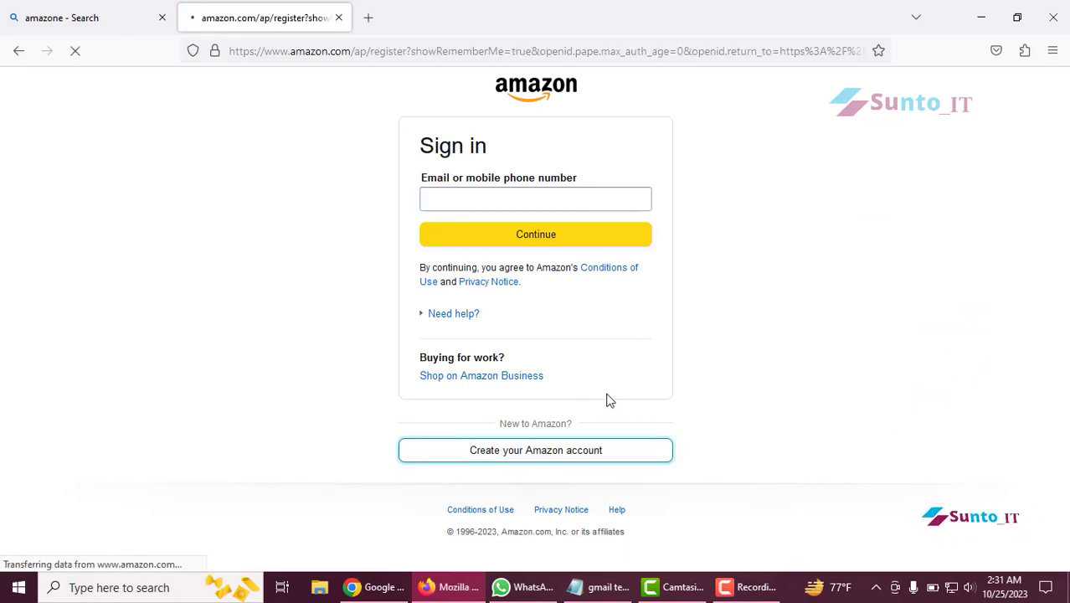
- Select the registration page's address, then bring up a Google Chrome new tab
{"action": "scroll", "coordinate": [557, 334], "scroll_direction": "down", "scroll_amount": 2}
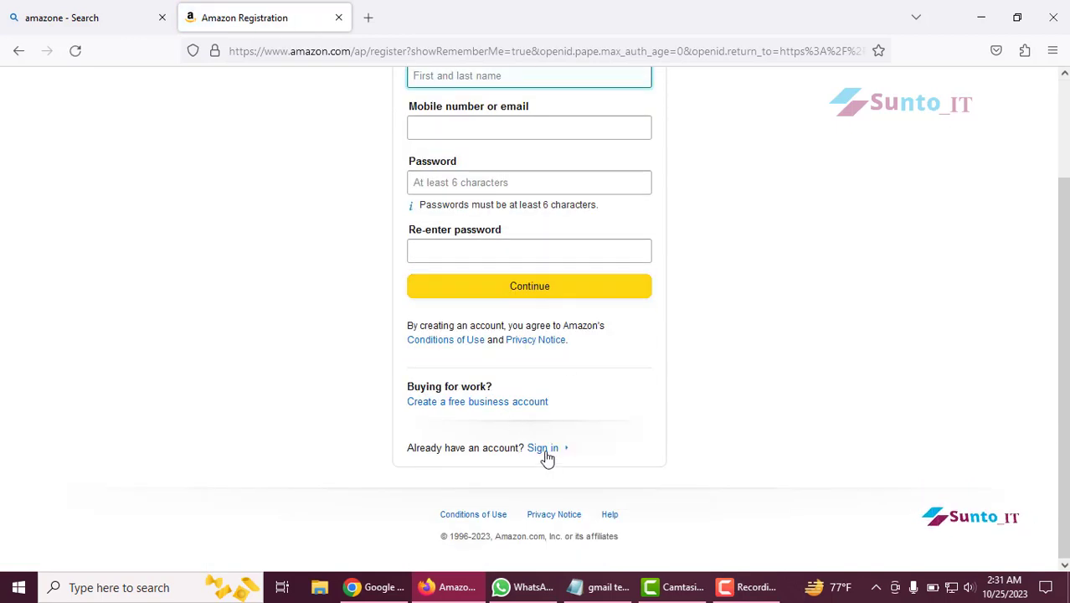
{"action": "scroll", "coordinate": [485, 378], "scroll_direction": "up", "scroll_amount": 2}
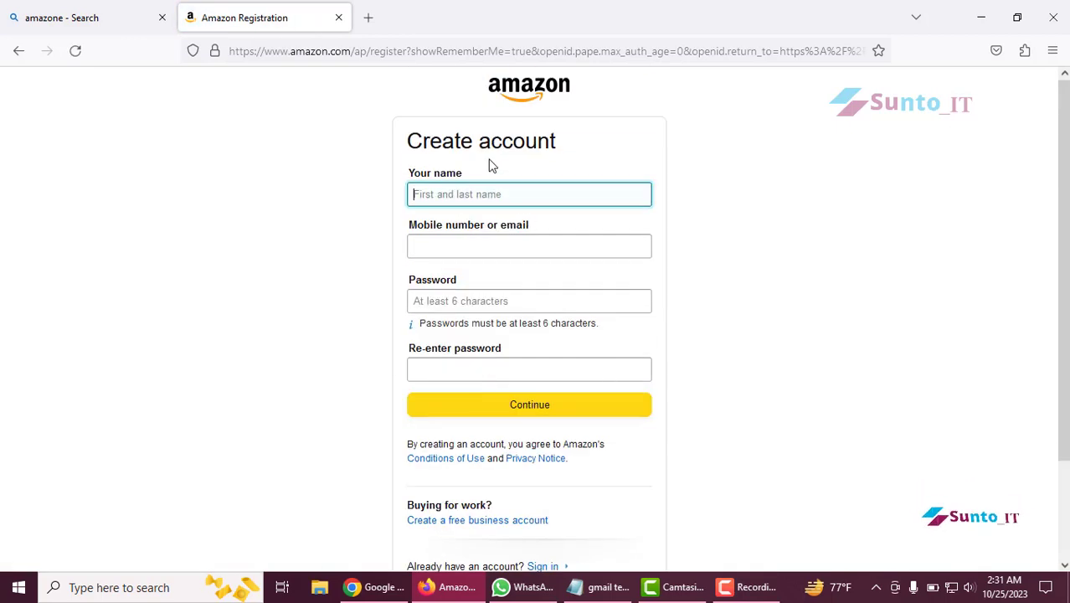
{"action": "left_click", "coordinate": [289, 52]}
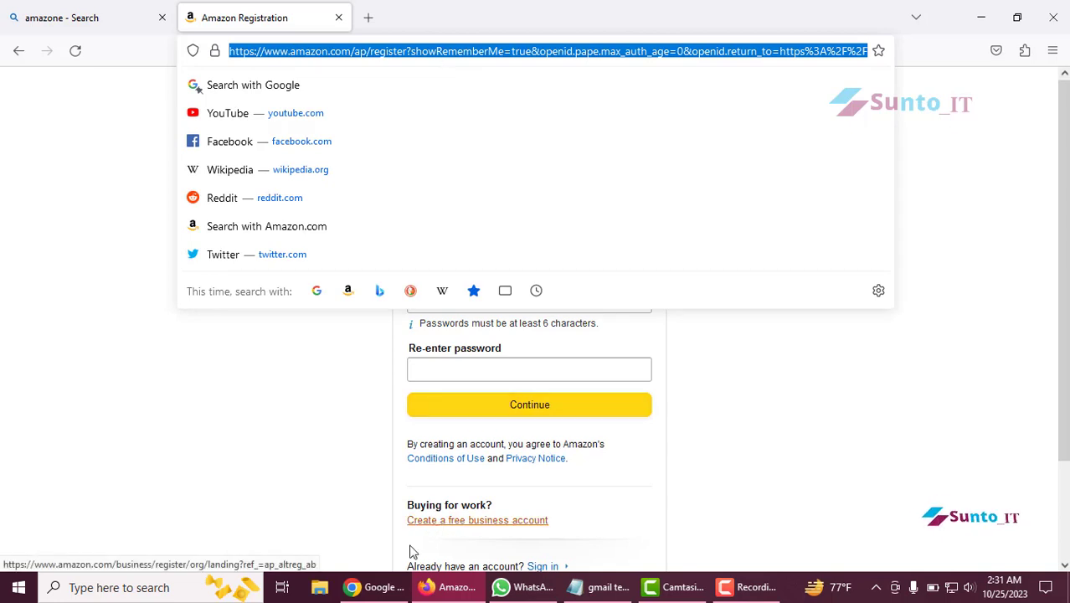
{"action": "left_click", "coordinate": [805, 488]}
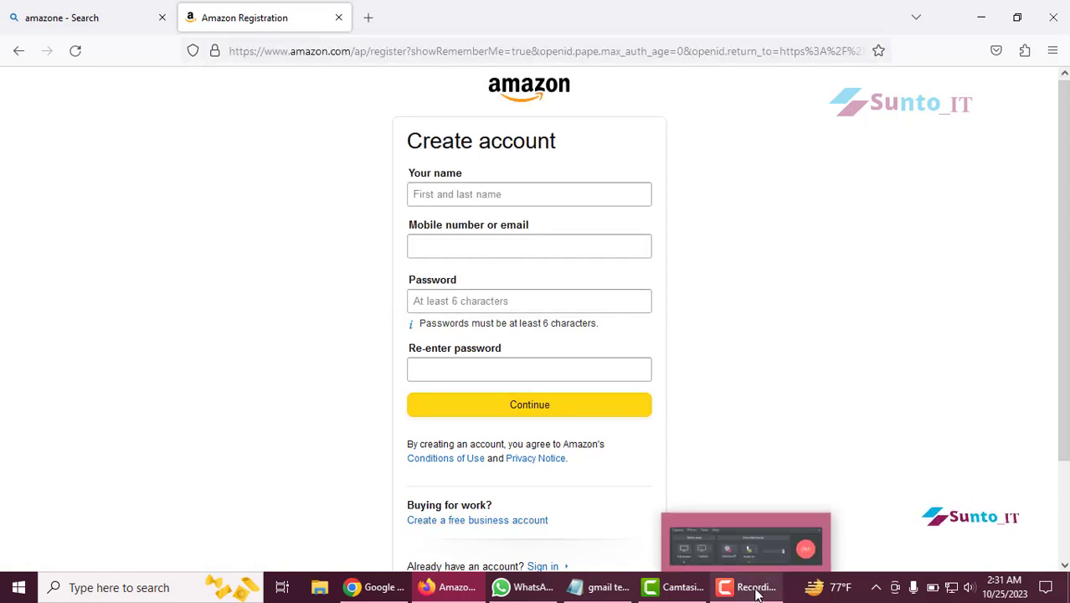
{"action": "left_click", "coordinate": [756, 589]}
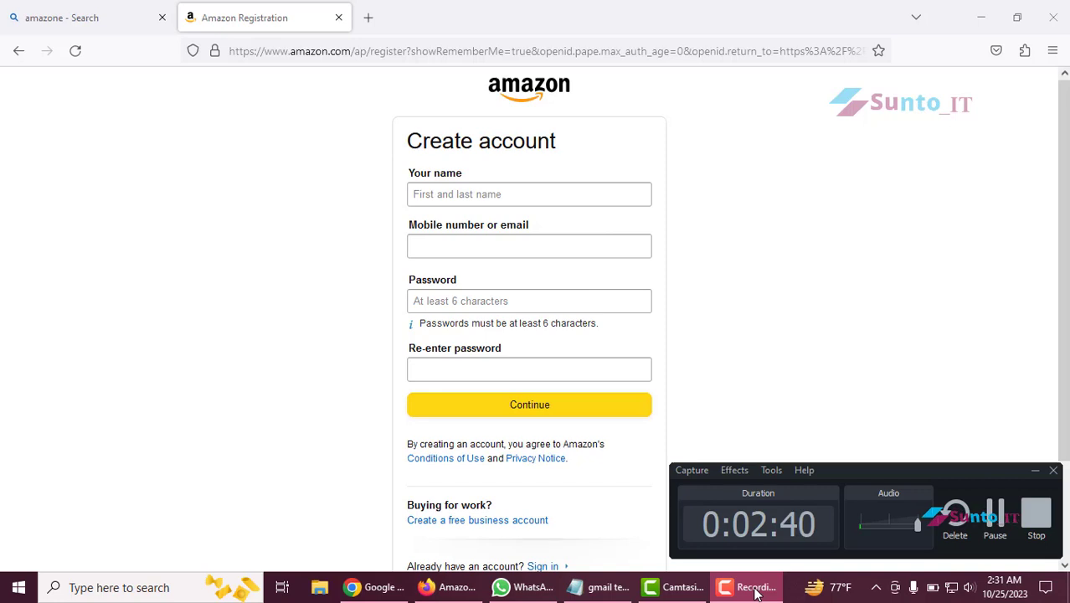
{"action": "left_click", "coordinate": [996, 519]}
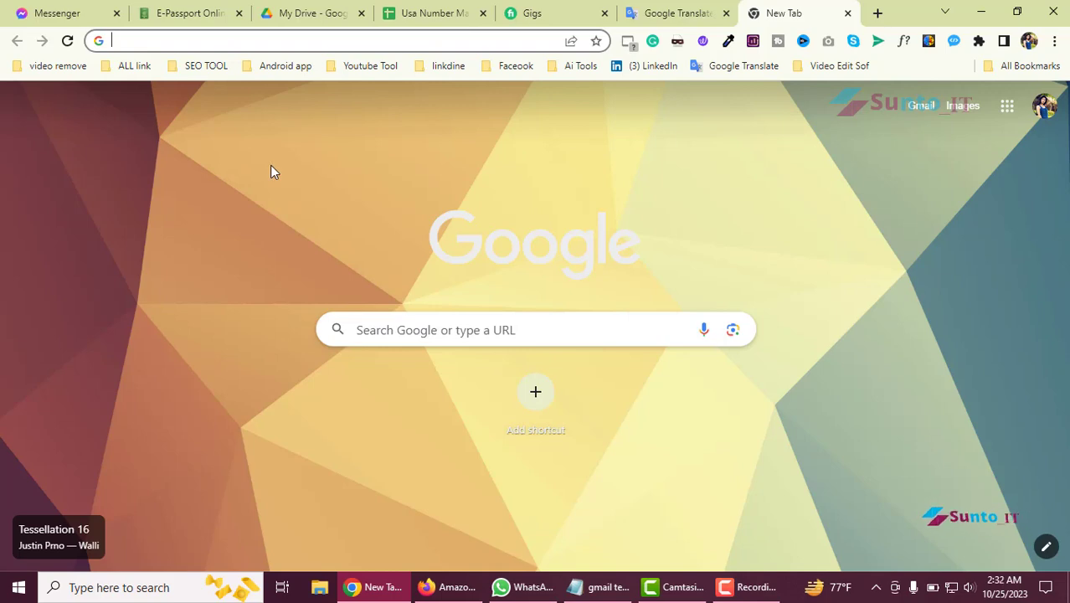
- Open Classroom from Chrome's Google apps grid and select its classroom.google.com address
{"action": "left_click", "coordinate": [1007, 106]}
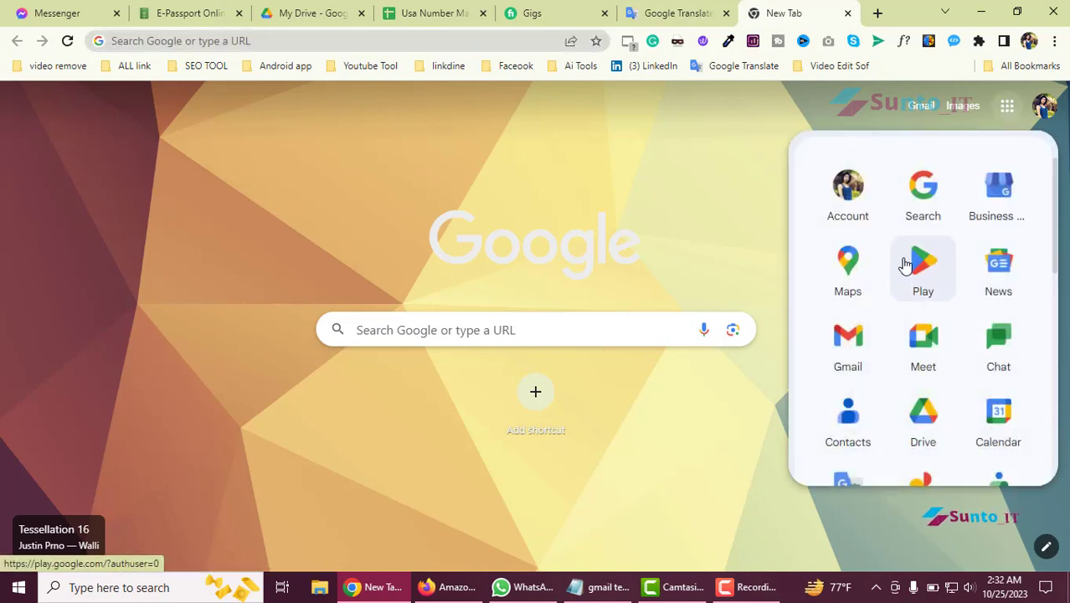
{"action": "scroll", "coordinate": [904, 264], "scroll_direction": "down", "scroll_amount": 7}
{"action": "scroll", "coordinate": [848, 283], "scroll_direction": "down", "scroll_amount": 2}
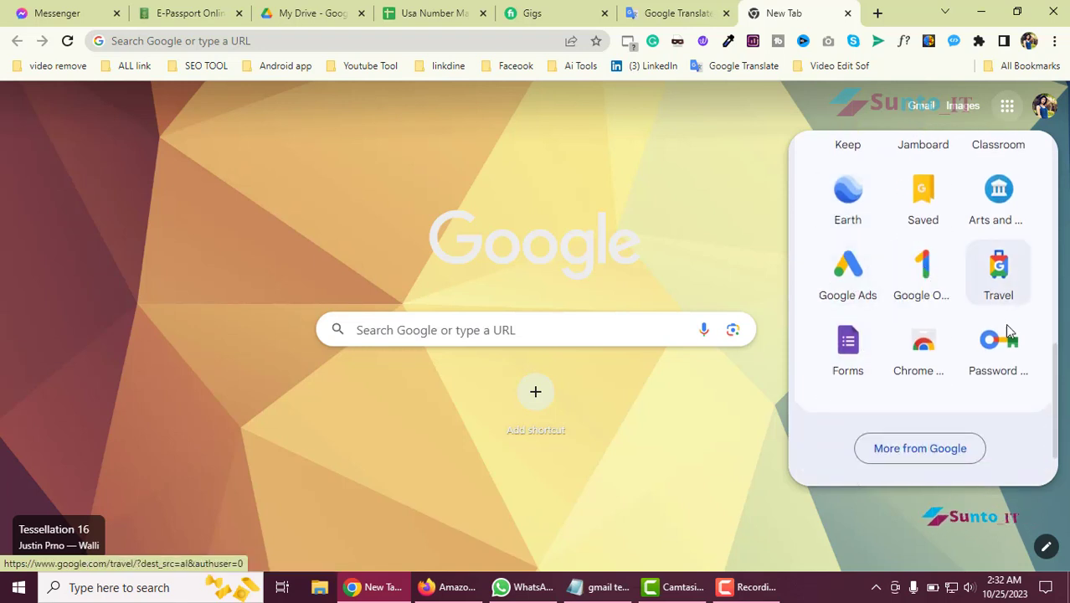
{"action": "scroll", "coordinate": [996, 339], "scroll_direction": "up", "scroll_amount": 1}
{"action": "scroll", "coordinate": [995, 340], "scroll_direction": "up", "scroll_amount": 1}
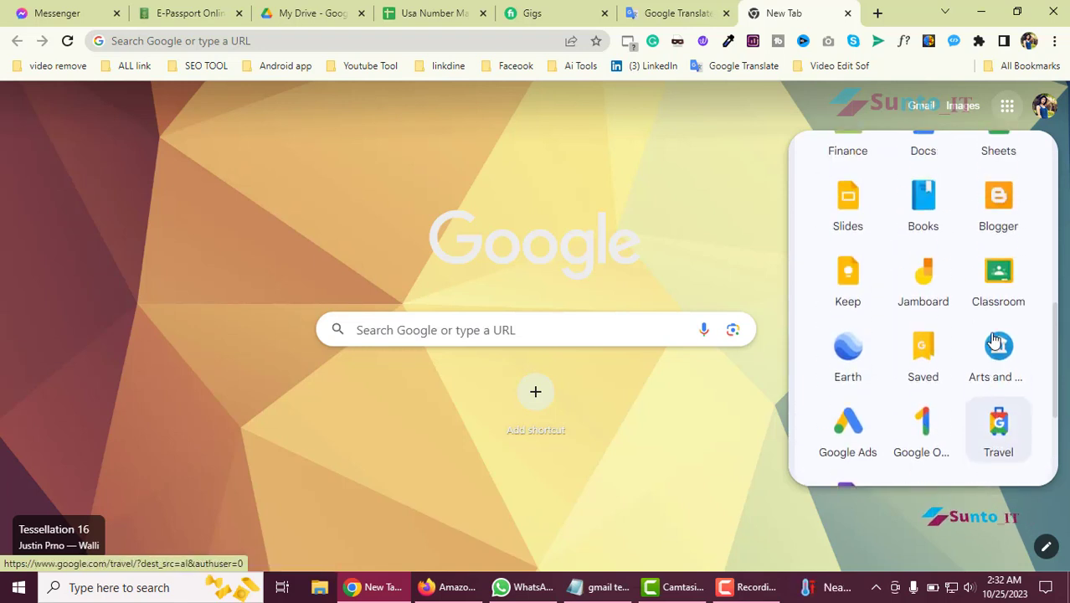
{"action": "scroll", "coordinate": [994, 339], "scroll_direction": "up", "scroll_amount": 1}
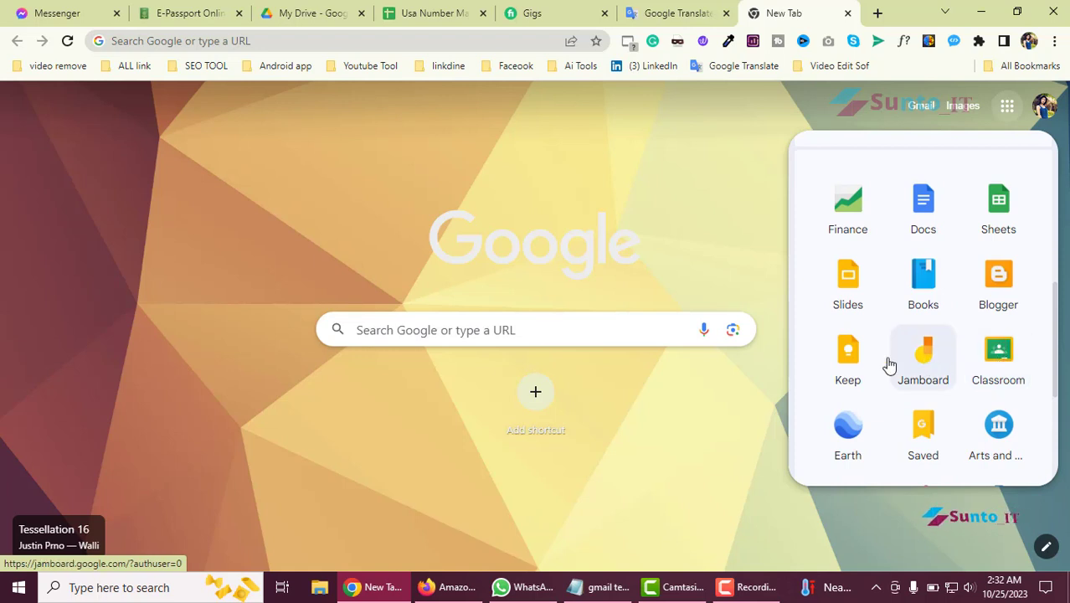
{"action": "left_click", "coordinate": [997, 356]}
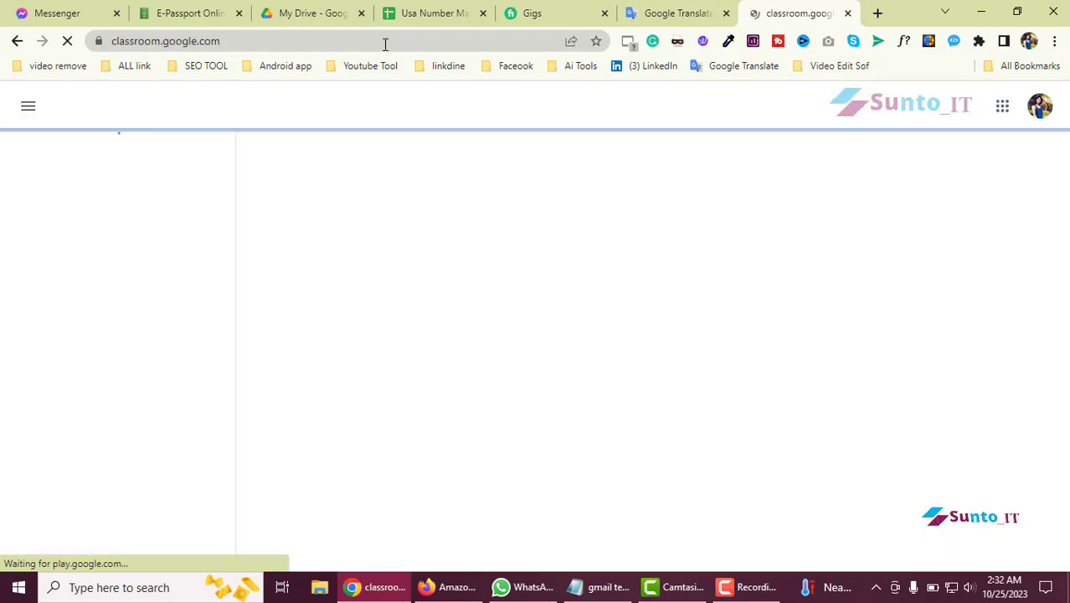
{"action": "left_click", "coordinate": [384, 43]}
{"action": "key", "text": "super+c"}
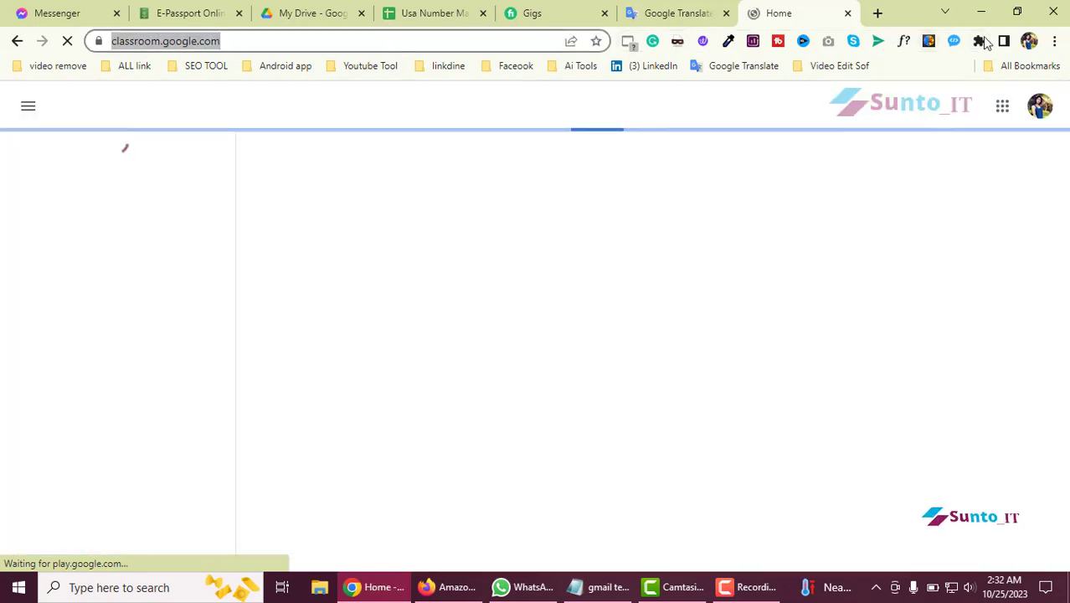
{"action": "left_click", "coordinate": [980, 13]}
- Paste and go to the copied Classroom address in Firefox
{"action": "right_click", "coordinate": [361, 53]}
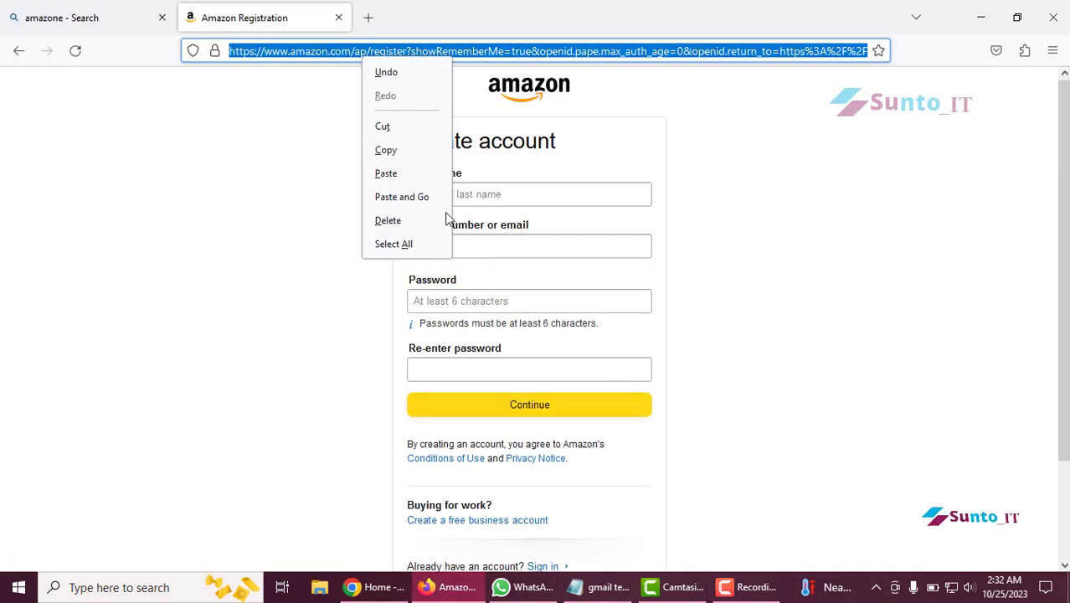
{"action": "left_click", "coordinate": [400, 197]}
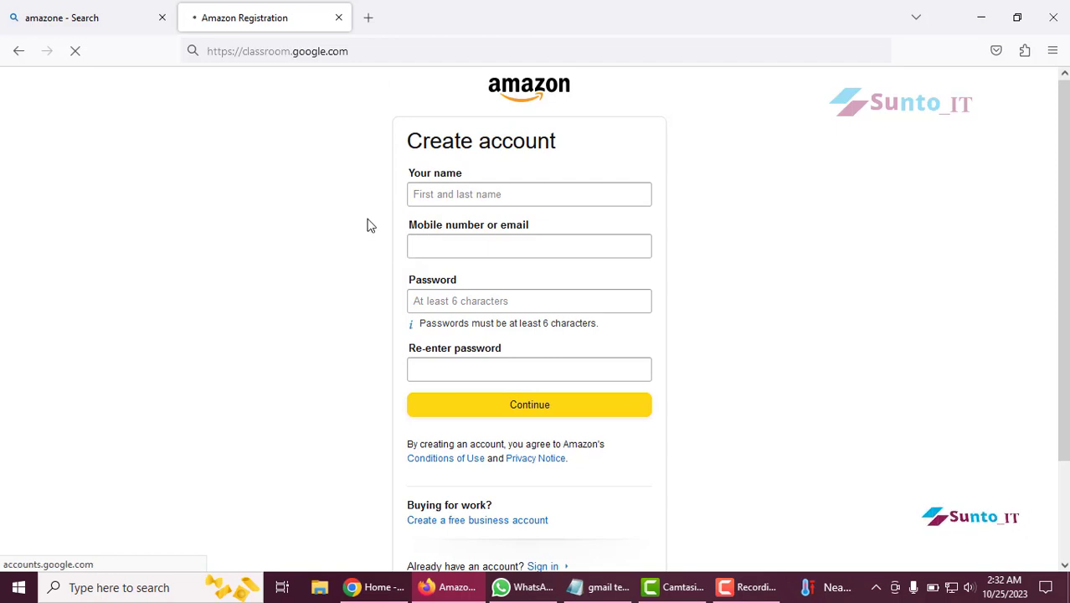
{"action": "left_click", "coordinate": [250, 51]}
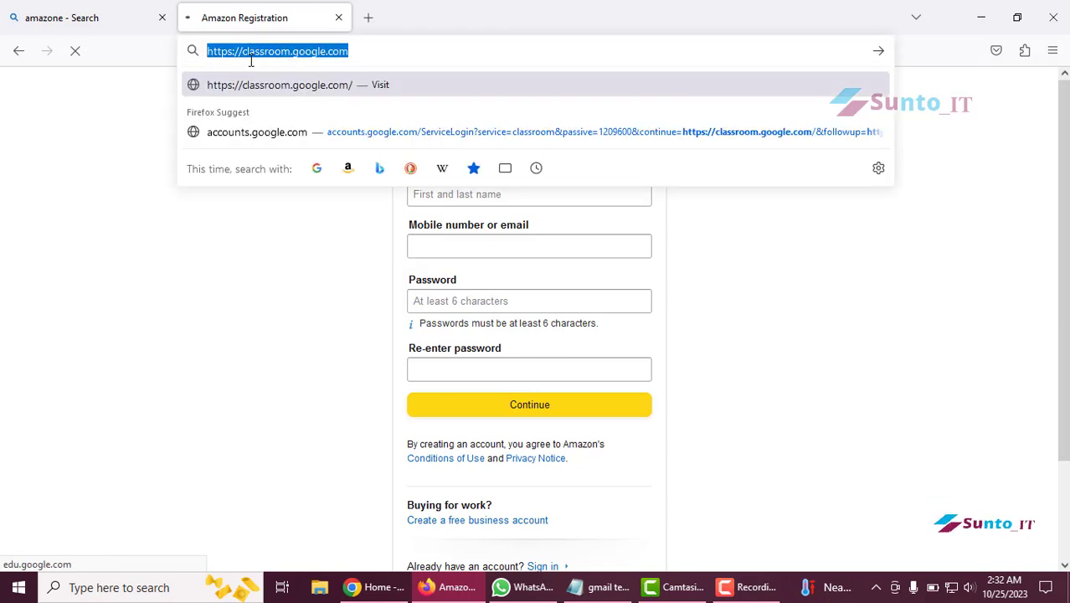
{"action": "left_click", "coordinate": [82, 134]}
- Connect Windscribe VPN to the Kansas City Glinda location
{"action": "left_click", "coordinate": [1024, 51]}
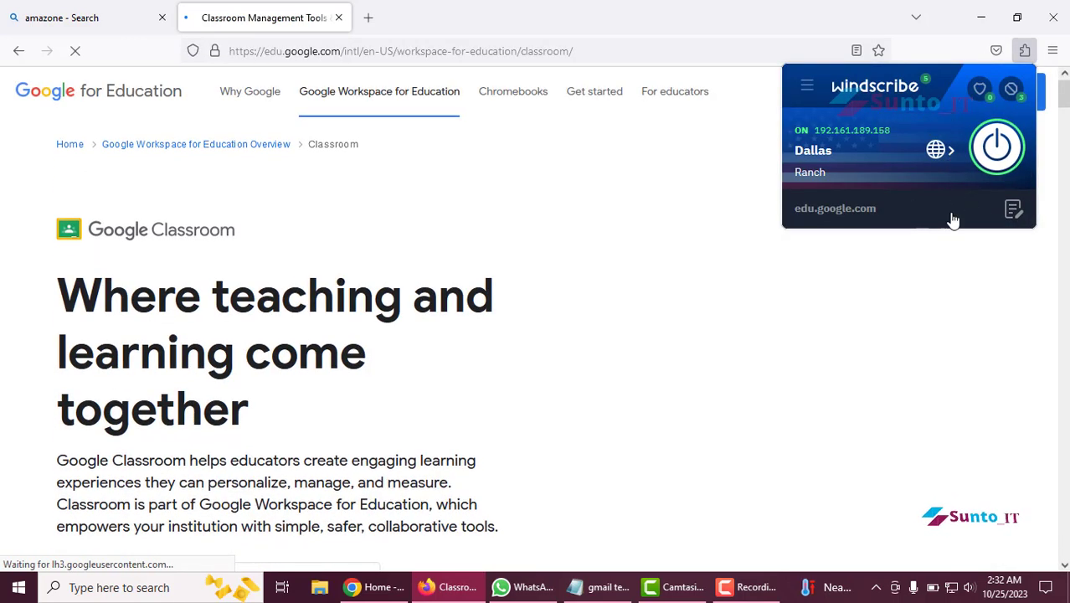
{"action": "left_click", "coordinate": [950, 216]}
{"action": "scroll", "coordinate": [889, 289], "scroll_direction": "down", "scroll_amount": 3}
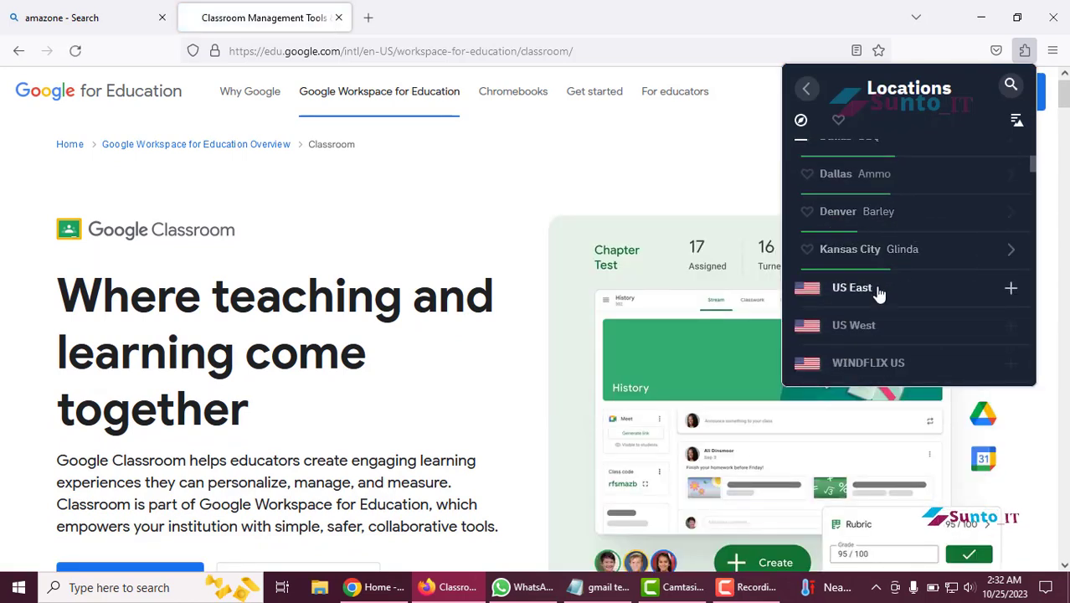
{"action": "left_click", "coordinate": [858, 251]}
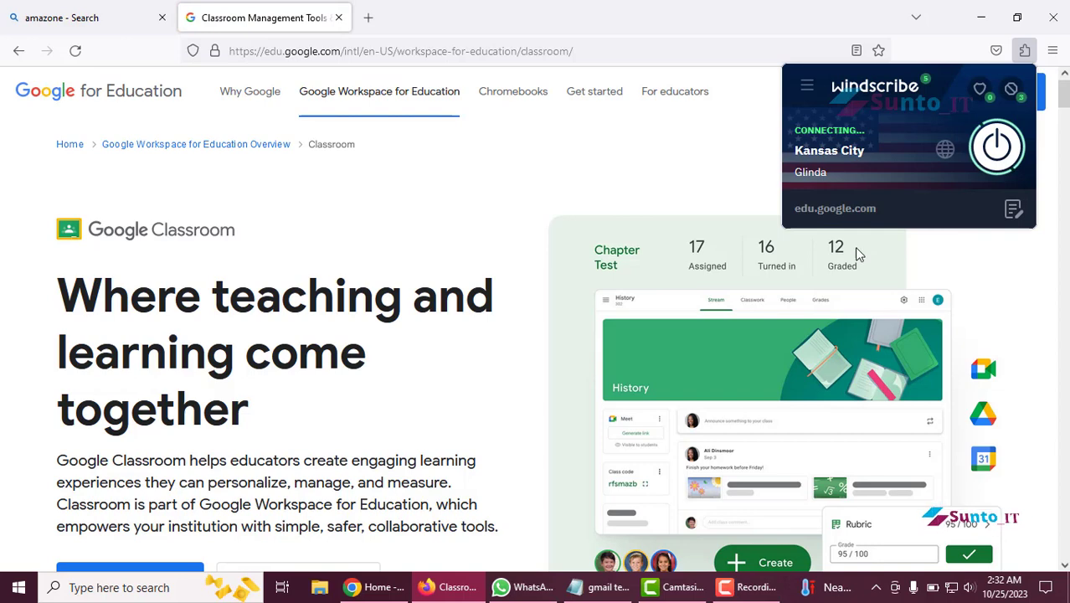
- Open a fresh tab and close the Google Classroom tab
{"action": "left_click", "coordinate": [369, 19]}
{"action": "left_click", "coordinate": [338, 18]}
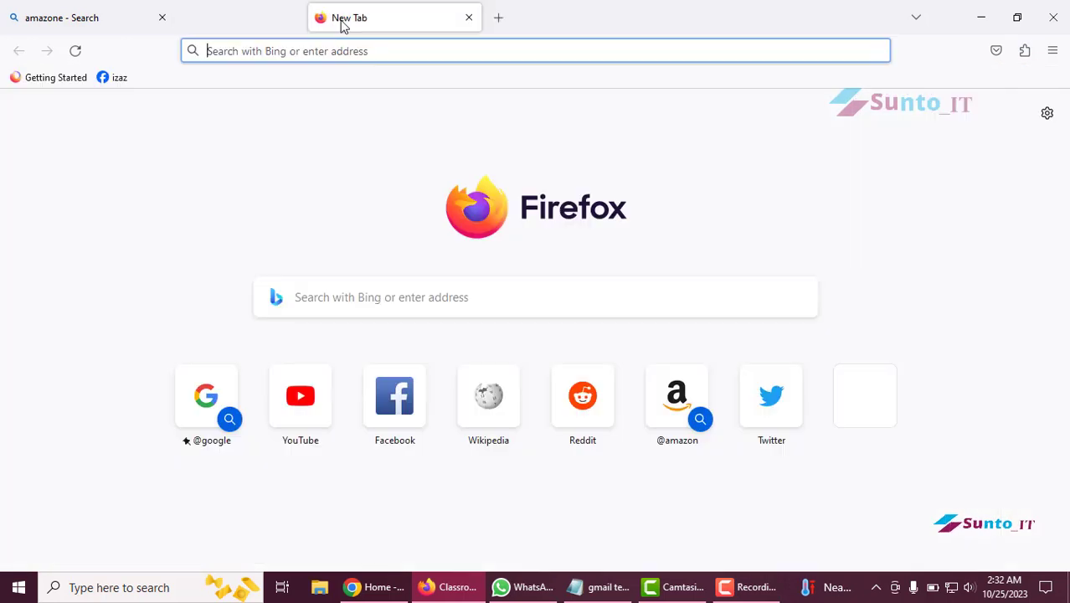
{"action": "left_click", "coordinate": [302, 51]}
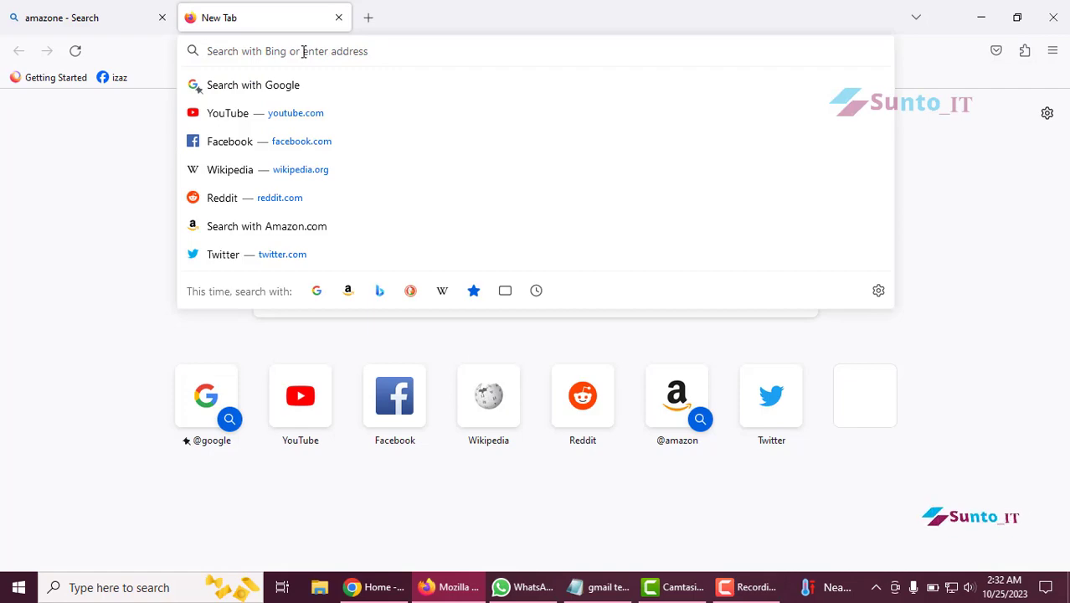
{"action": "key", "text": "ctrl+shift+Delete"}
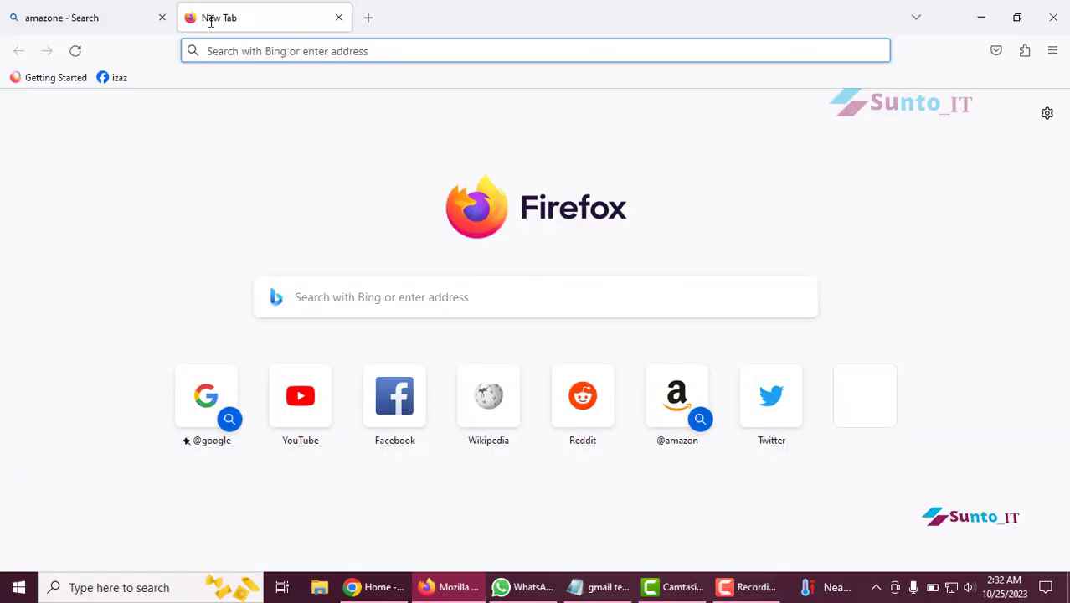
- Load whoer.net in the amazone tab to confirm a United States IP address
{"action": "left_click", "coordinate": [106, 25]}
{"action": "left_click", "coordinate": [264, 49]}
{"action": "type", "text": "w"}
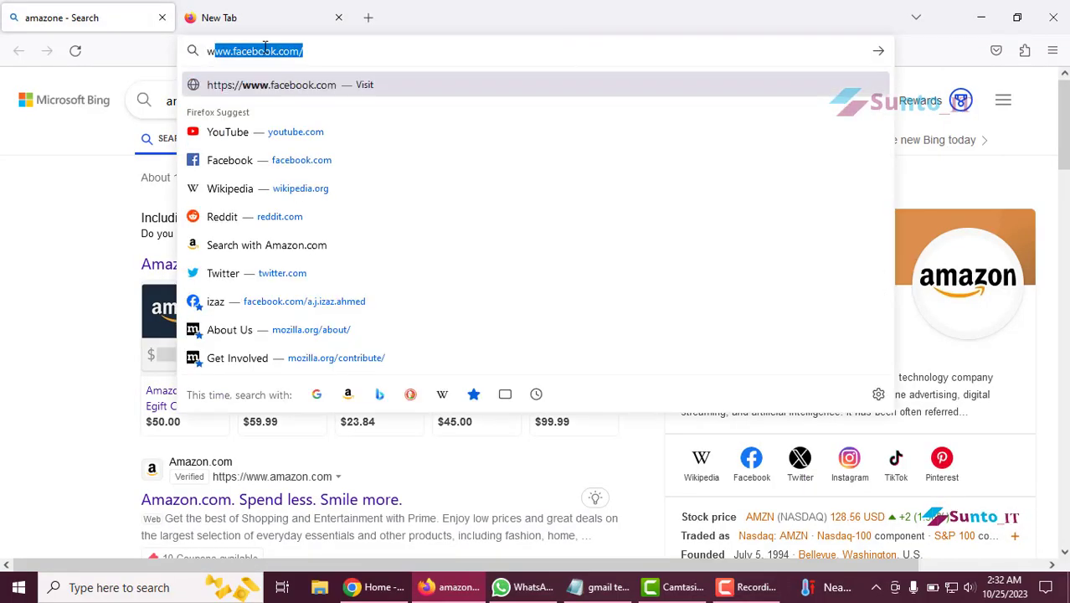
{"action": "type", "text": "hoer.ne"}
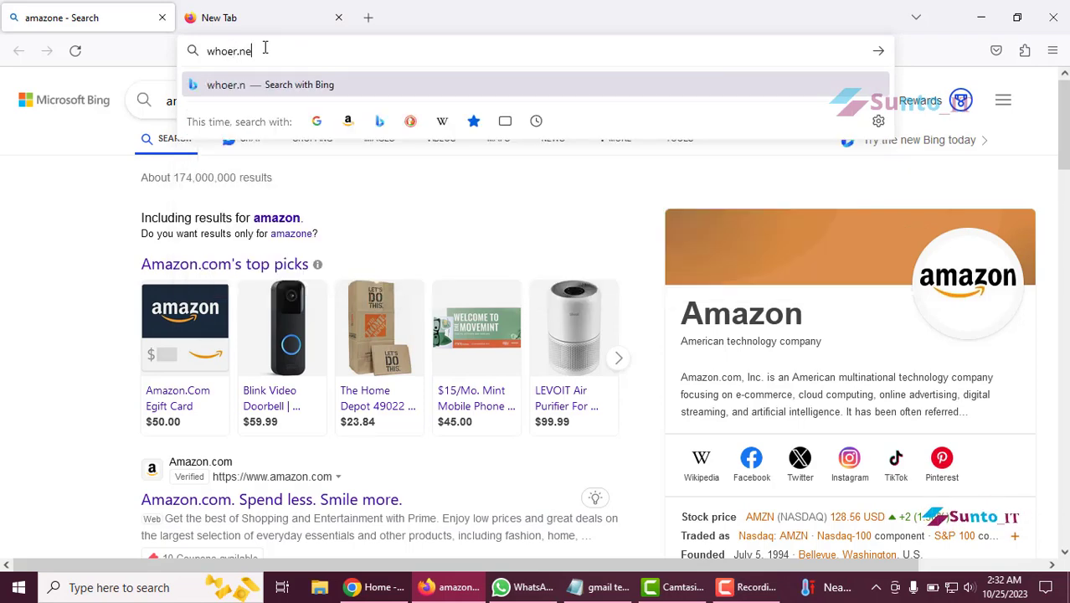
{"action": "type", "text": "t"}
{"action": "key", "text": "Return"}
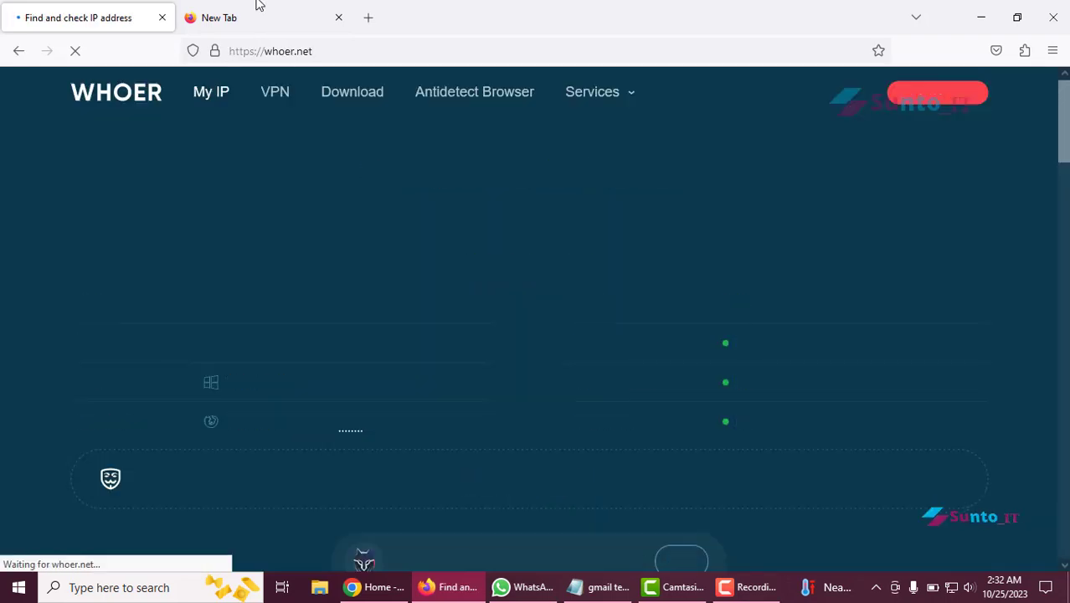
{"action": "left_click", "coordinate": [258, 10]}
{"action": "left_click", "coordinate": [86, 10]}
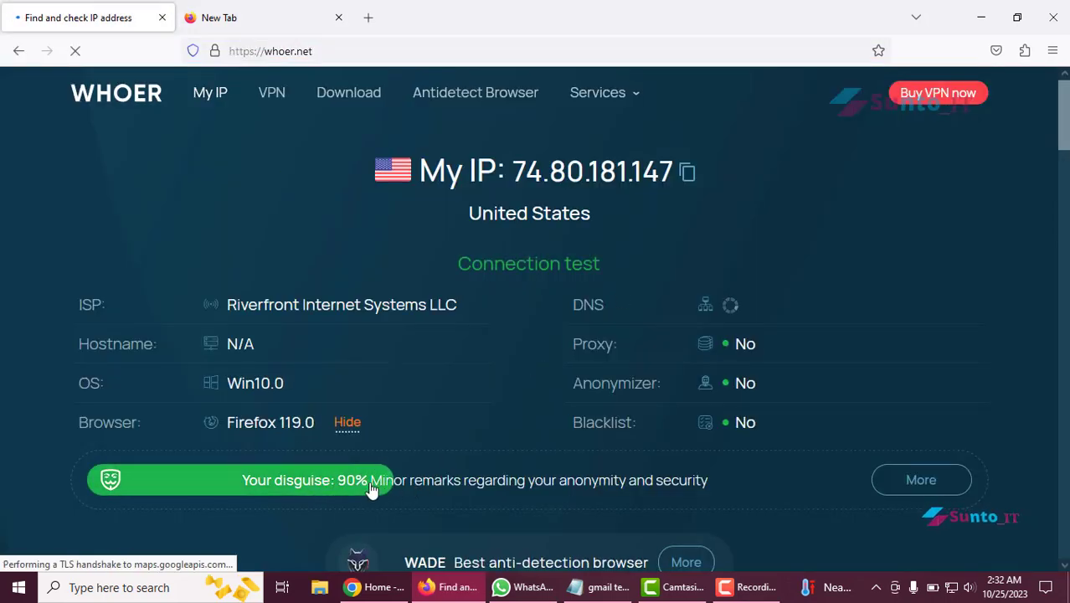
{"action": "left_click", "coordinate": [368, 587]}
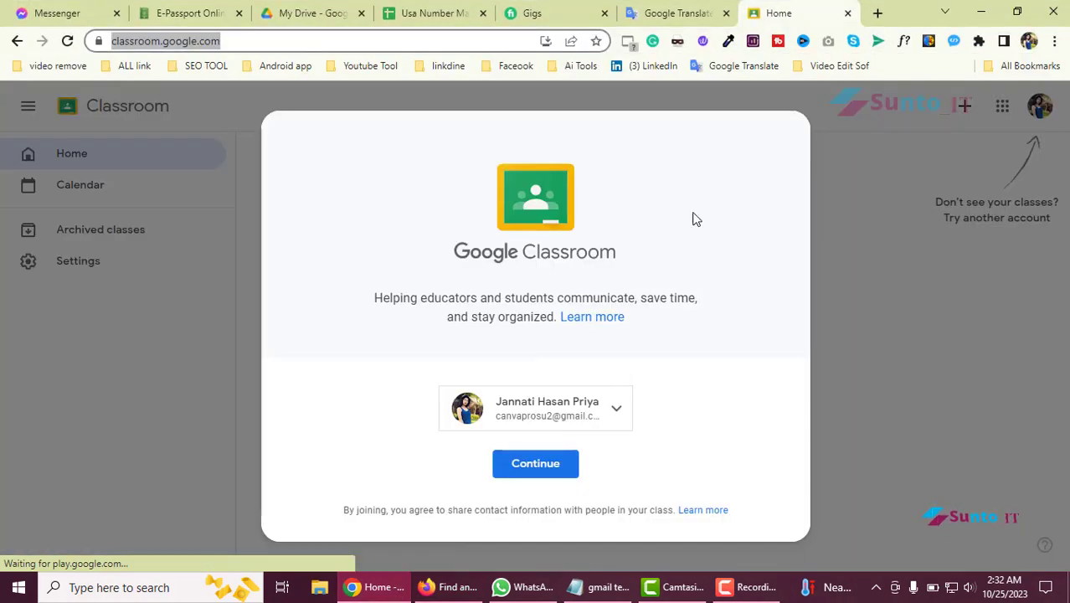
- Open the Time Zone 1 spreadsheet and select the United States command in cell B477
{"action": "left_click", "coordinate": [748, 590]}
{"action": "left_click", "coordinate": [962, 511]}
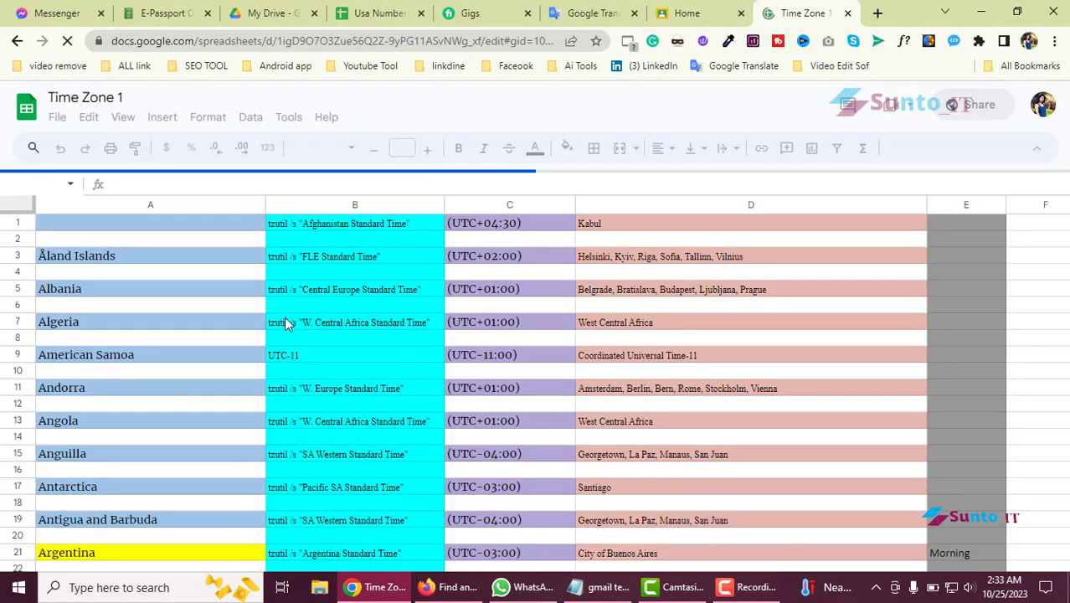
{"action": "scroll", "coordinate": [312, 328], "scroll_direction": "down", "scroll_amount": 10}
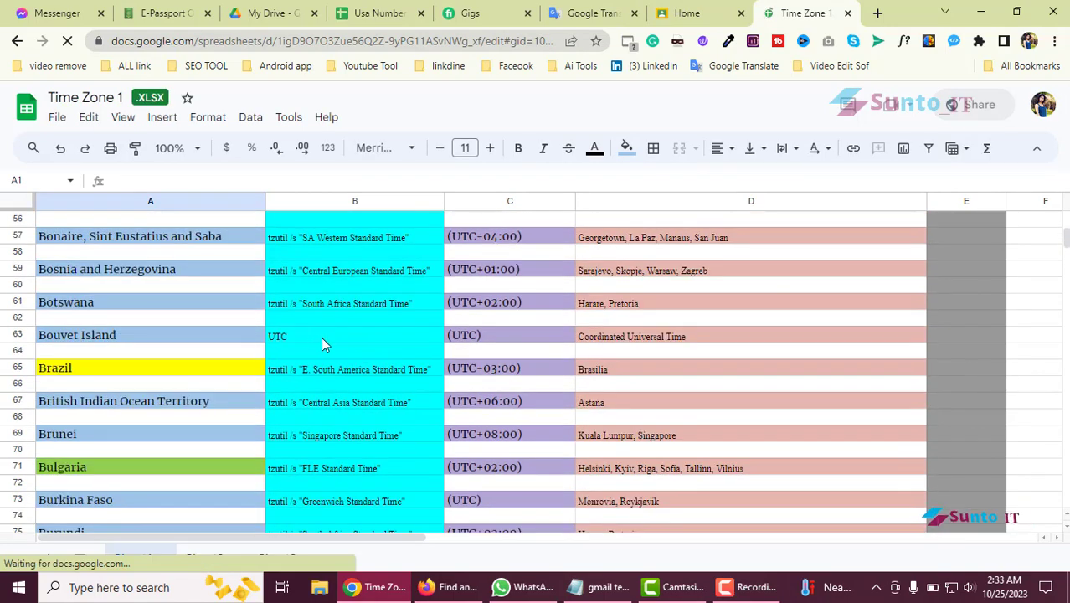
{"action": "scroll", "coordinate": [322, 343], "scroll_direction": "down", "scroll_amount": 12}
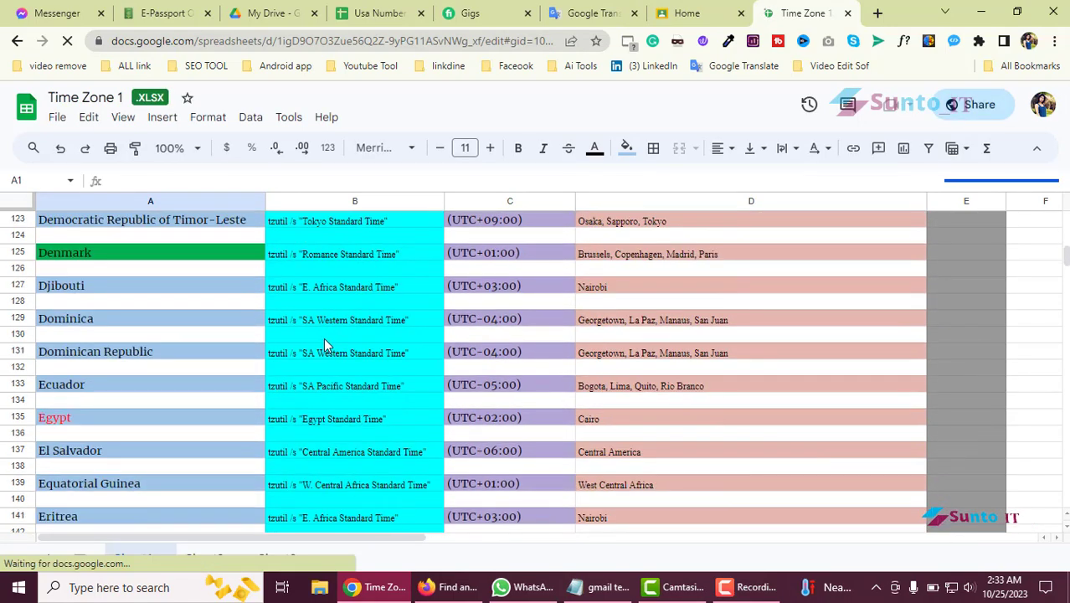
{"action": "scroll", "coordinate": [325, 346], "scroll_direction": "down", "scroll_amount": 14}
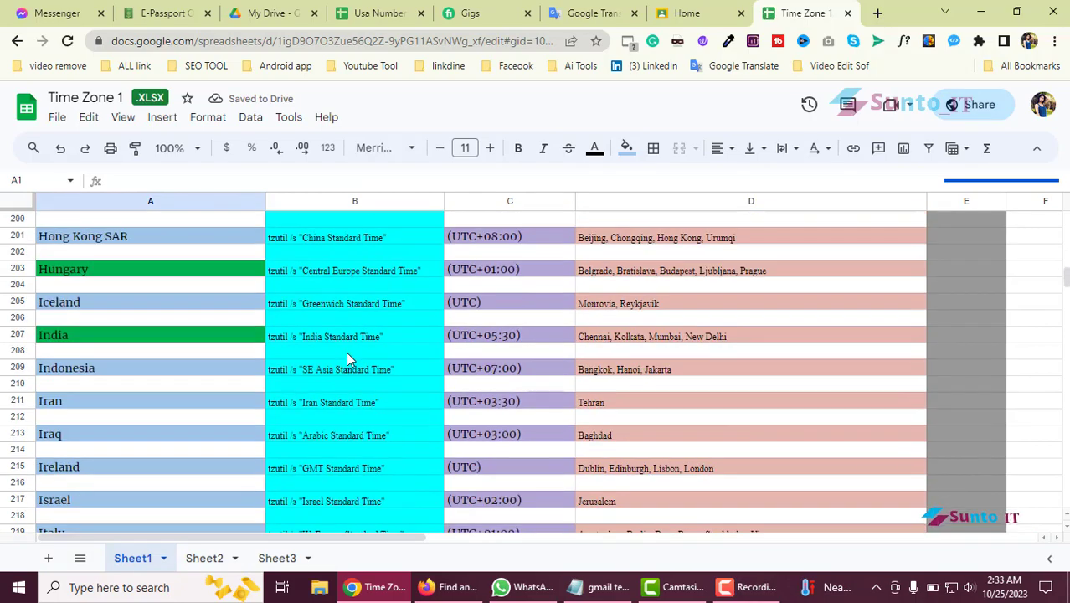
{"action": "scroll", "coordinate": [350, 360], "scroll_direction": "down", "scroll_amount": 20}
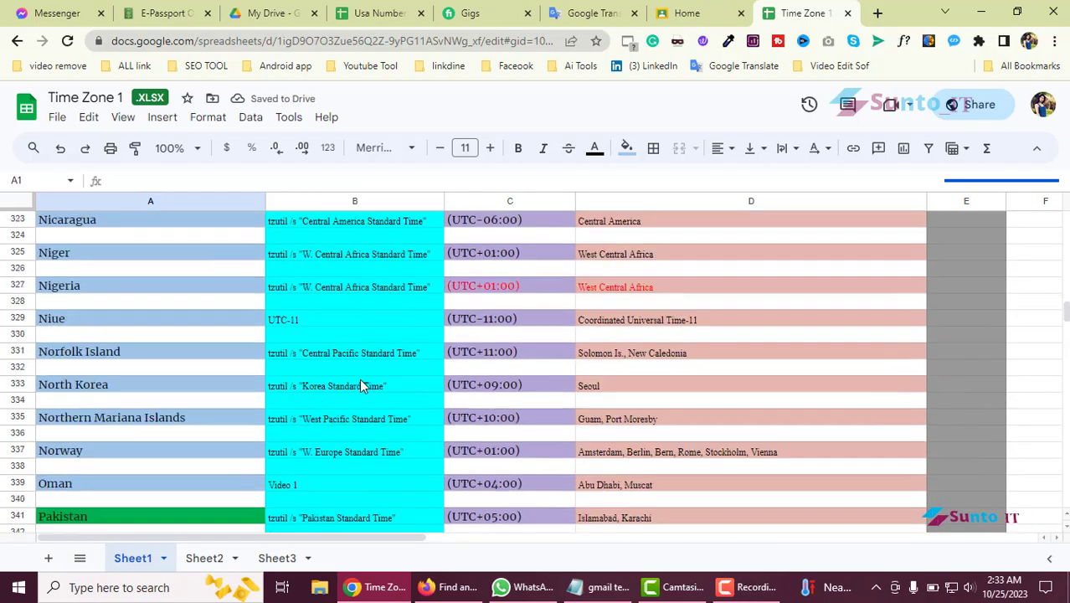
{"action": "scroll", "coordinate": [364, 385], "scroll_direction": "down", "scroll_amount": 20}
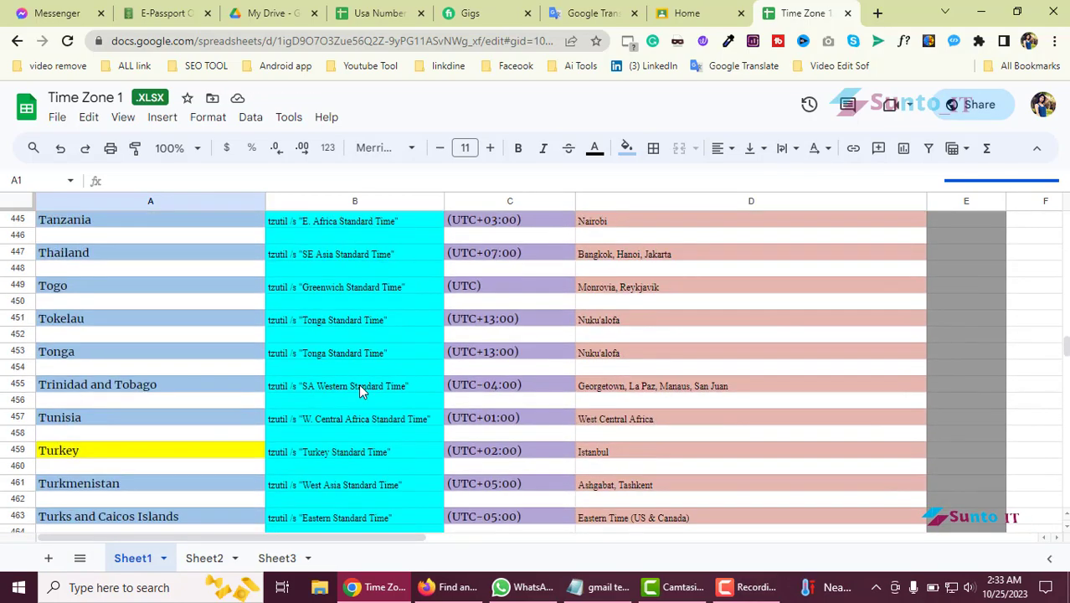
{"action": "scroll", "coordinate": [360, 387], "scroll_direction": "down", "scroll_amount": 6}
{"action": "scroll", "coordinate": [280, 327], "scroll_direction": "up", "scroll_amount": 2}
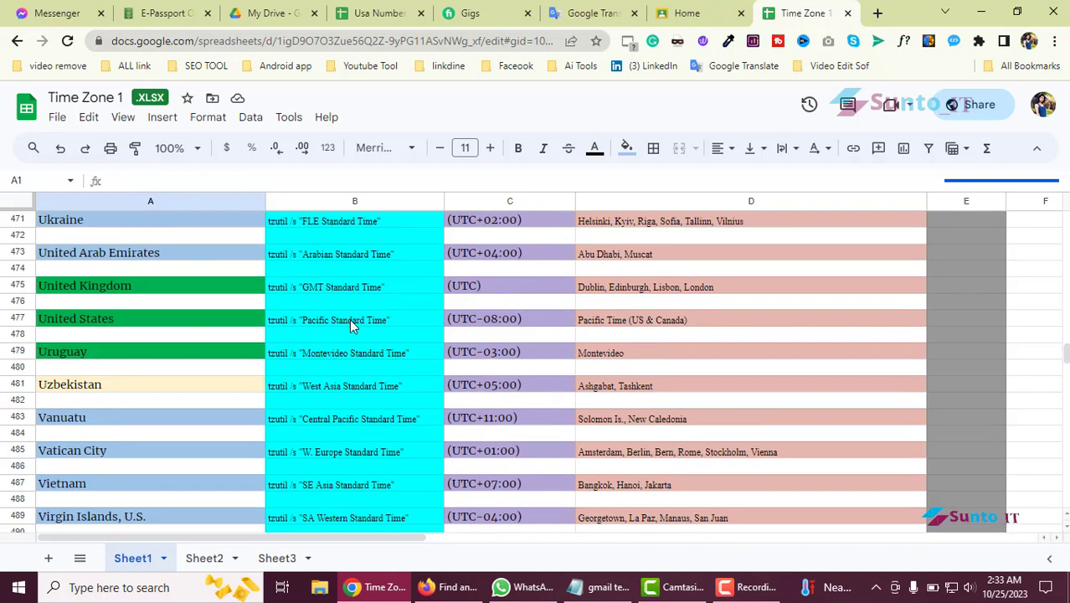
{"action": "left_click", "coordinate": [351, 325]}
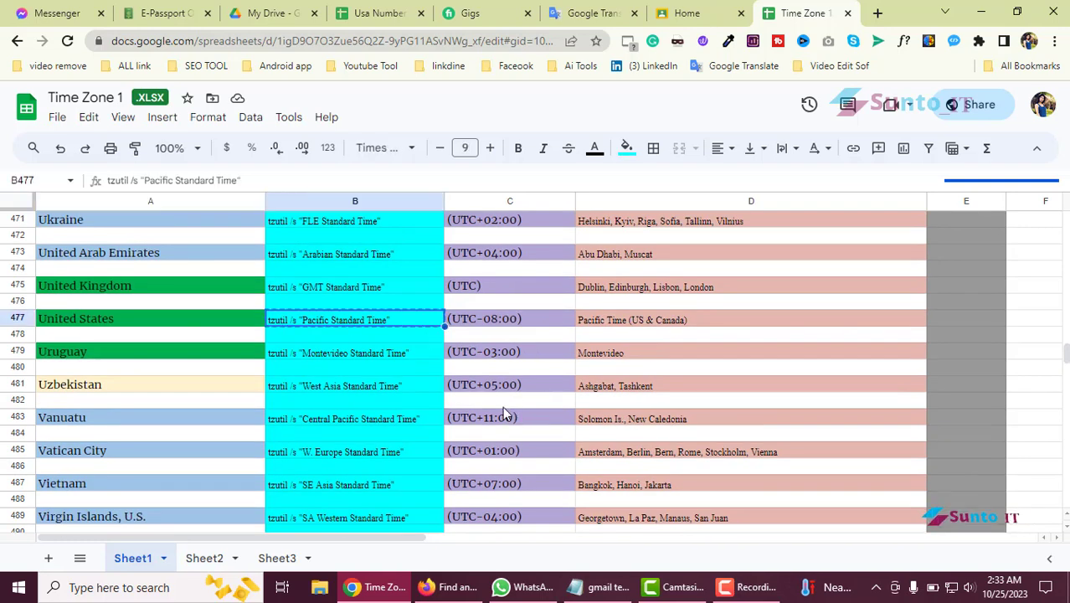
- Run tzutil /s "Pacific Standard Time" from the Windows Run box
{"action": "key", "text": "super+r"}
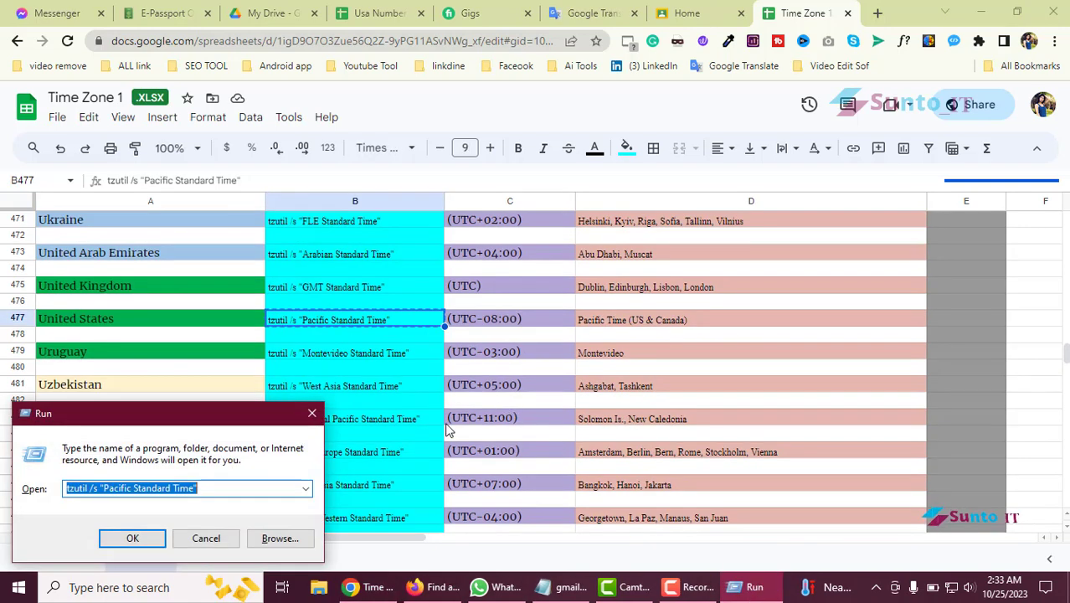
{"action": "type", "text": "tzutil /s \"Pacific Standard Time\""}
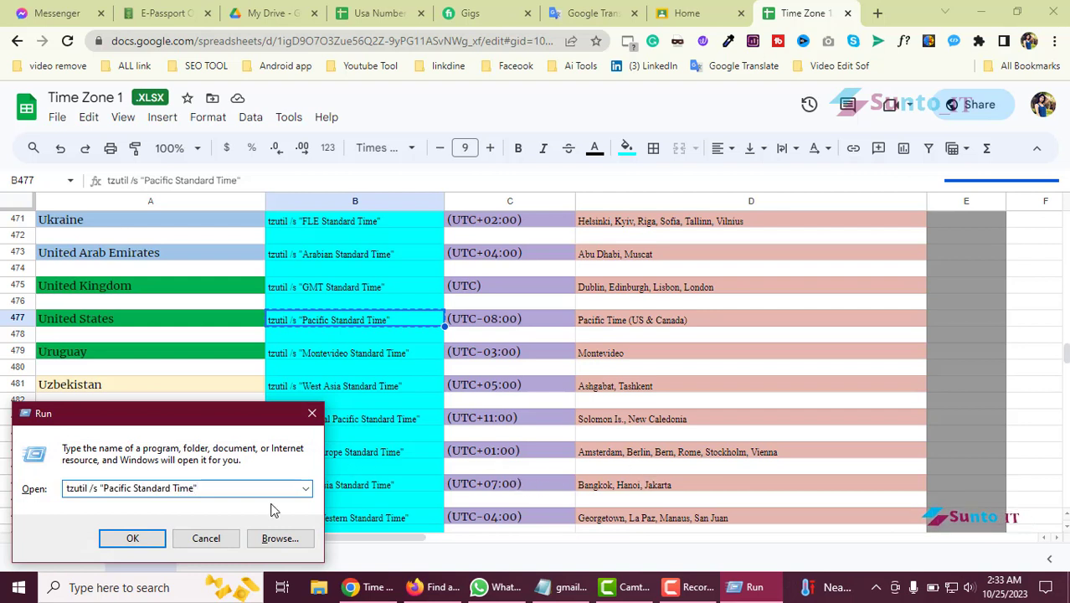
{"action": "left_click", "coordinate": [143, 542]}
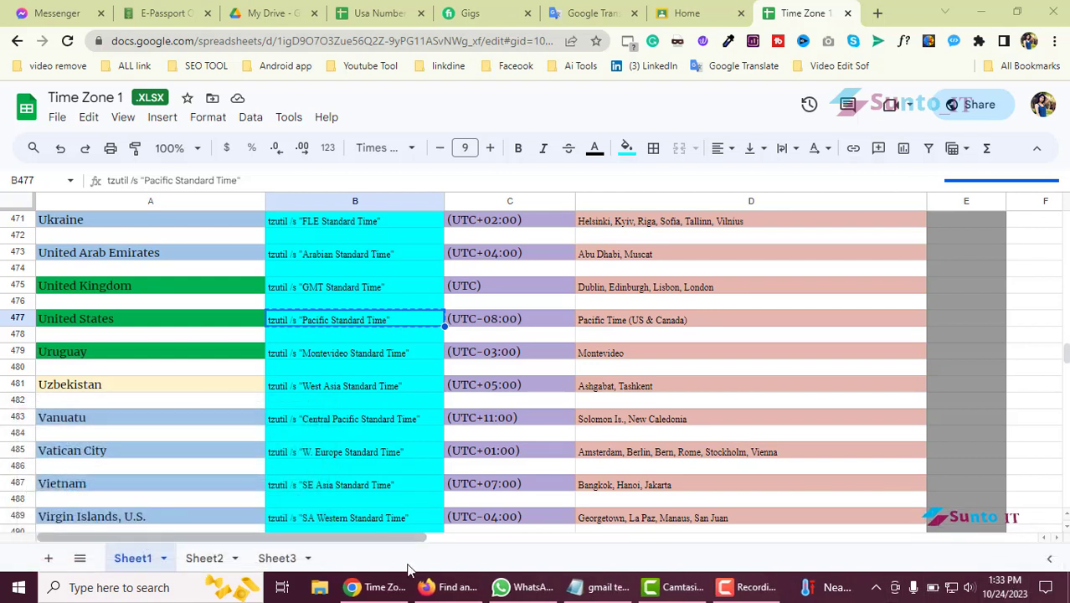
{"action": "left_click", "coordinate": [450, 586]}
- Focus Firefox's new tab address field and fetch the Classroom address from Chrome
{"action": "left_click", "coordinate": [223, 18]}
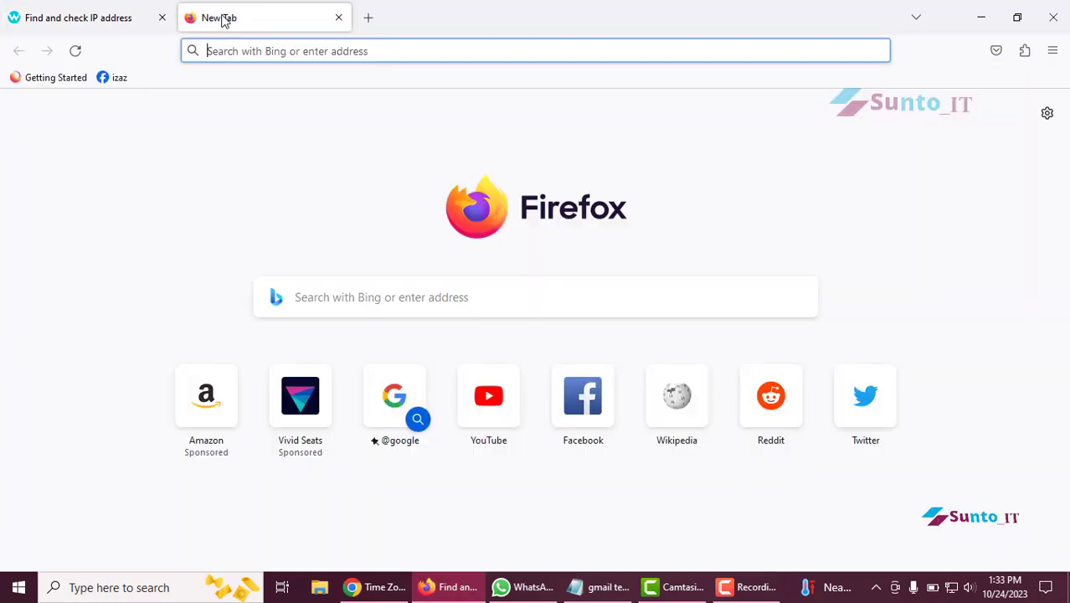
{"action": "left_click", "coordinate": [232, 44]}
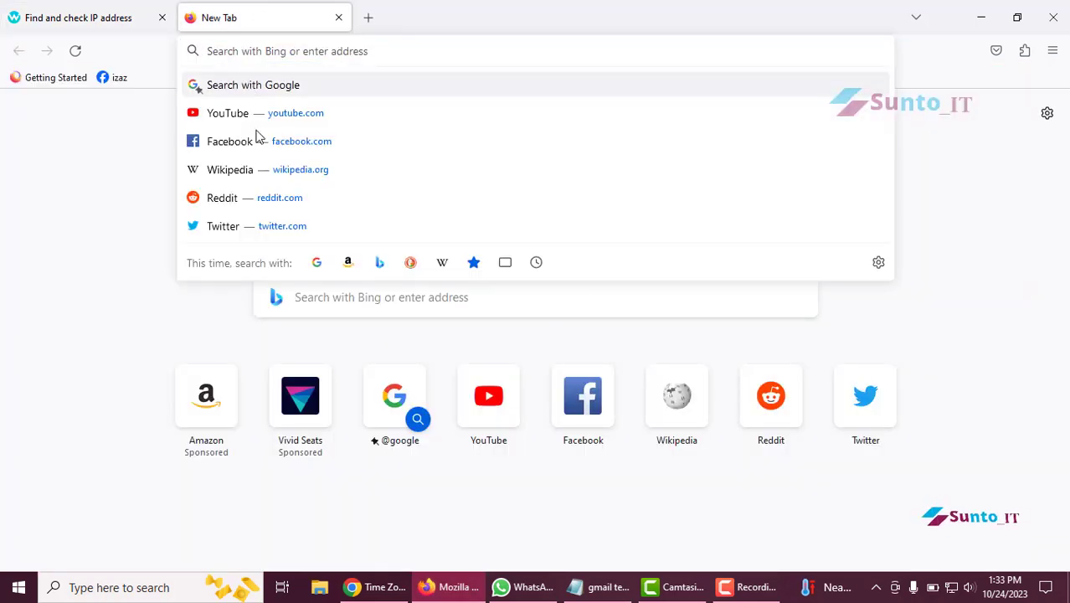
{"action": "left_click", "coordinate": [374, 587]}
{"action": "left_click", "coordinate": [702, 14]}
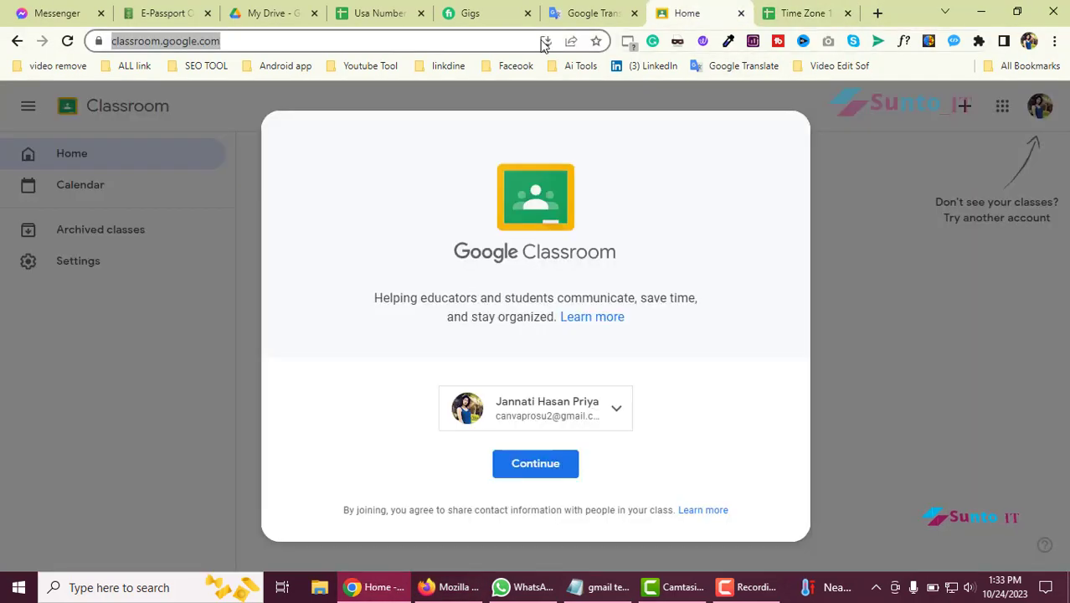
{"action": "left_click", "coordinate": [981, 13]}
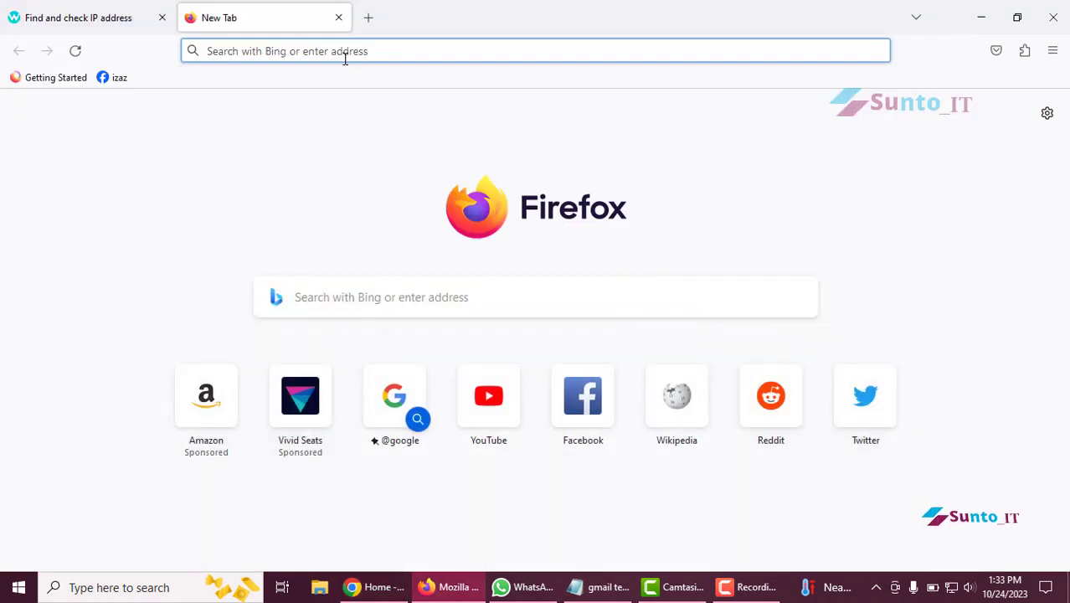
- Load classroom.google.com in Firefox and open its Google sign-in page
{"action": "type", "text": "https://classroom.google.com"}
{"action": "key", "text": "Return"}
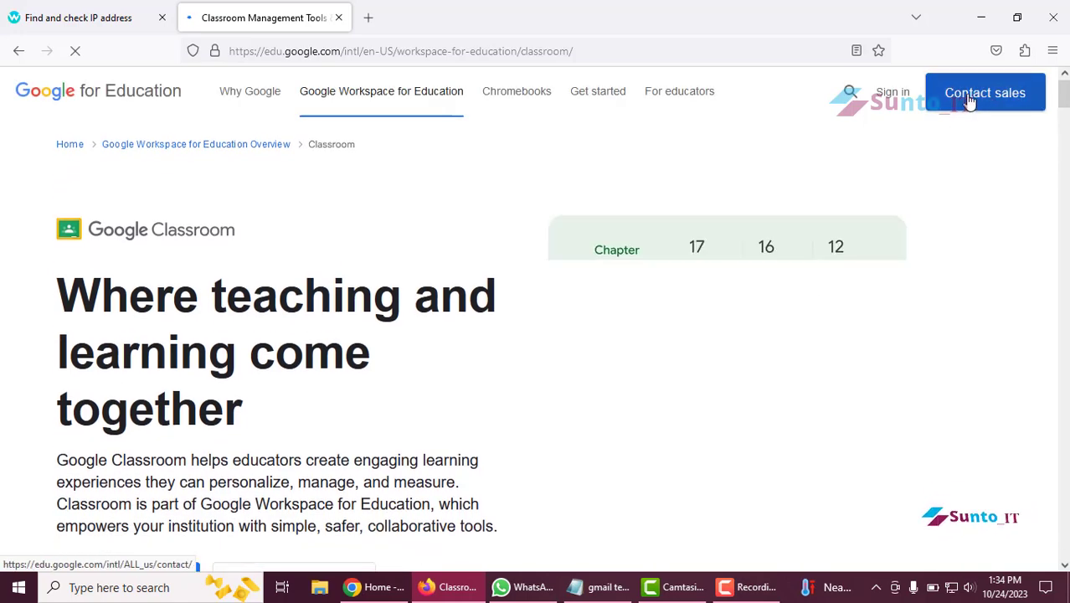
{"action": "mouse_move", "coordinate": [890, 94]}
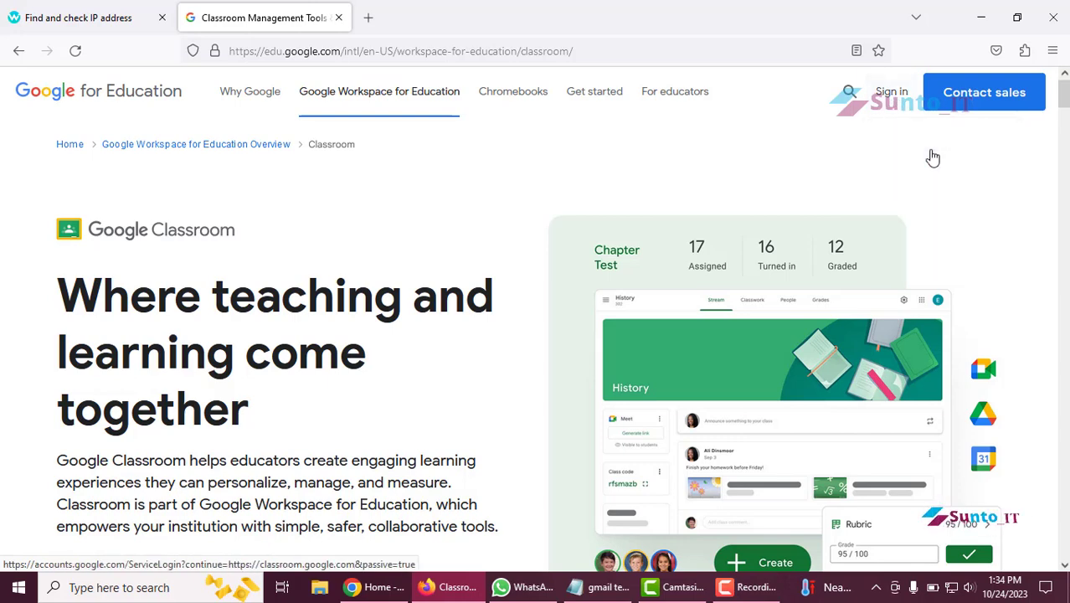
{"action": "left_click", "coordinate": [932, 157]}
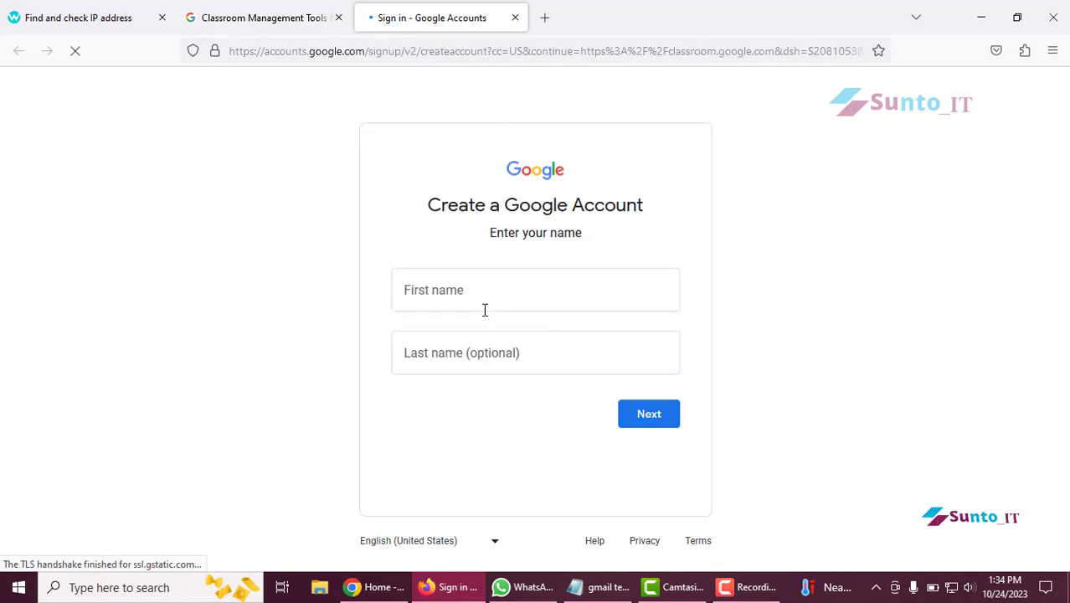
- Enter the new account's first and last name, correcting a typo, and continue
{"action": "left_click", "coordinate": [449, 288]}
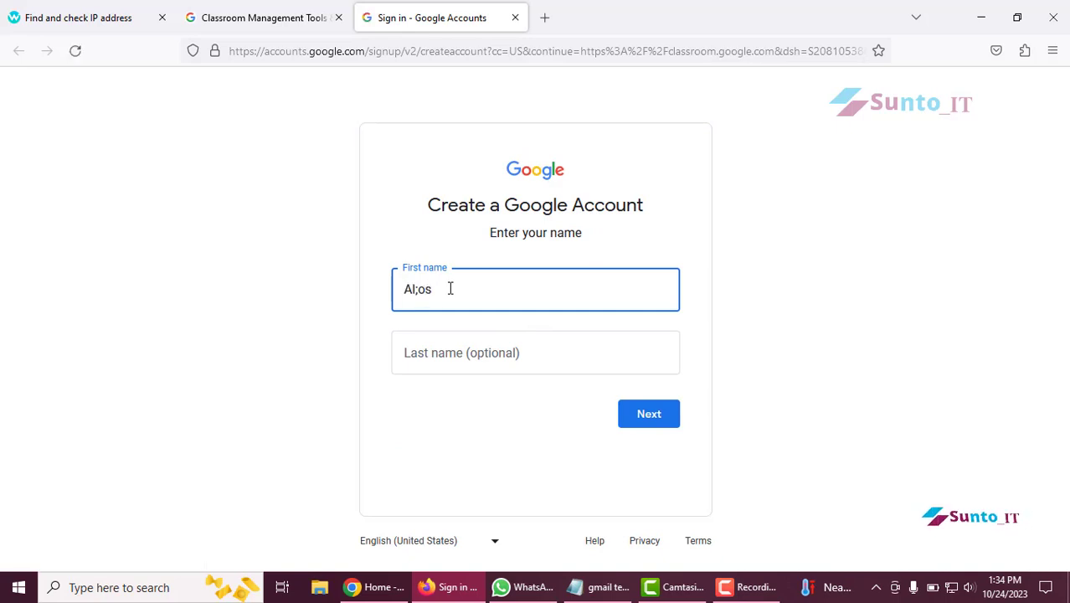
{"action": "key", "text": "Left"}
{"action": "key", "text": "Left"}
{"action": "key", "text": "Left"}
{"action": "key", "text": "Left"}
{"action": "key", "text": "Left"}
{"action": "key", "text": "Tab"}
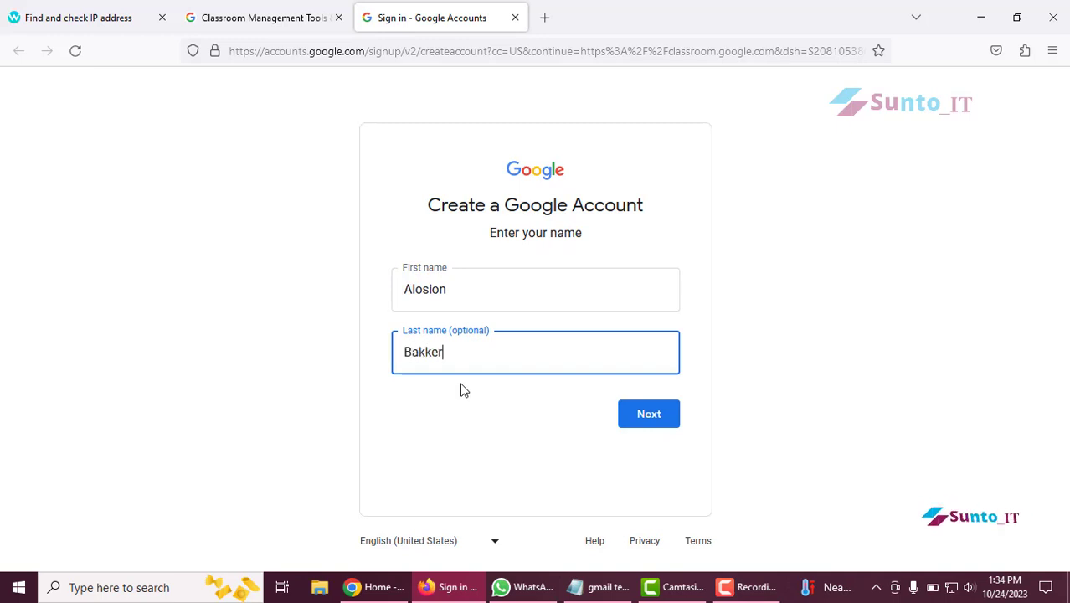
{"action": "key", "text": "Return"}
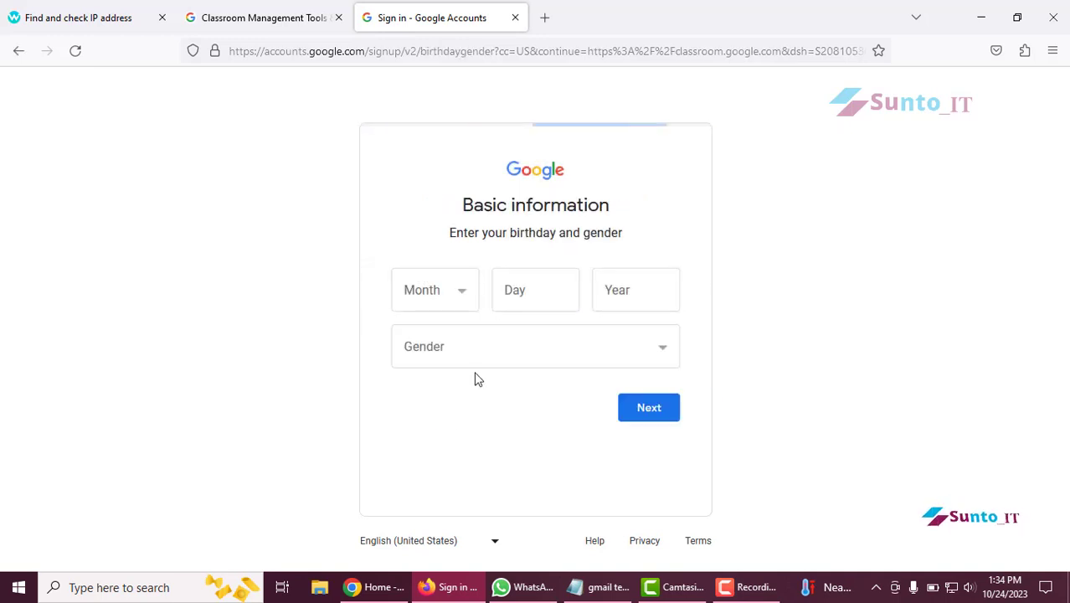
- Set the birth month to March and the birth day to 11
{"action": "left_click", "coordinate": [440, 290]}
{"action": "left_click", "coordinate": [423, 370]}
{"action": "left_click", "coordinate": [549, 299]}
{"action": "type", "text": "1"}
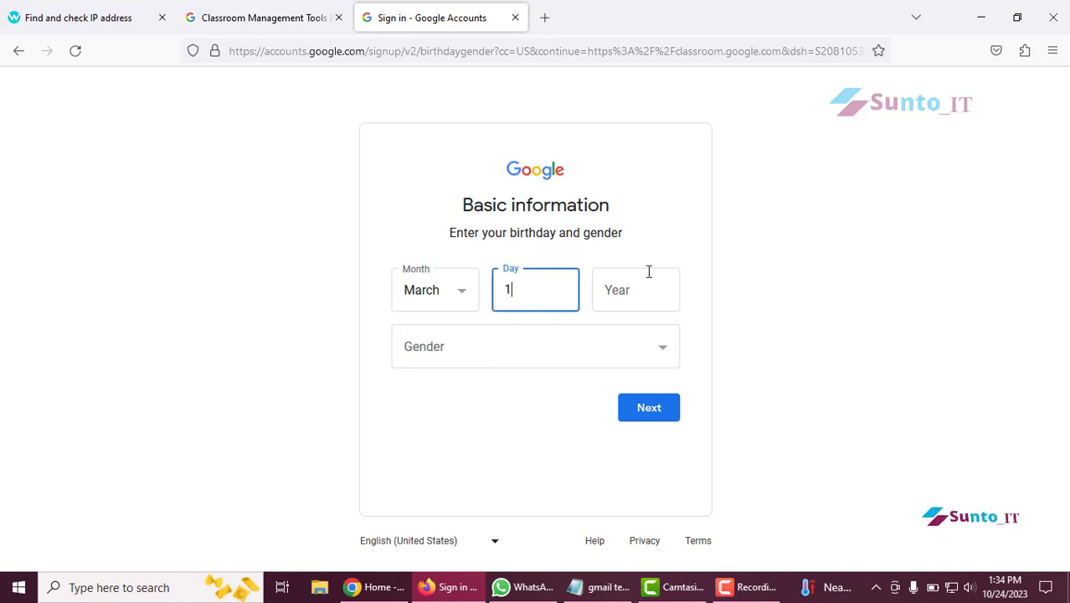
{"action": "type", "text": "1"}
{"action": "left_click", "coordinate": [661, 287]}
{"action": "type", "text": "1"}
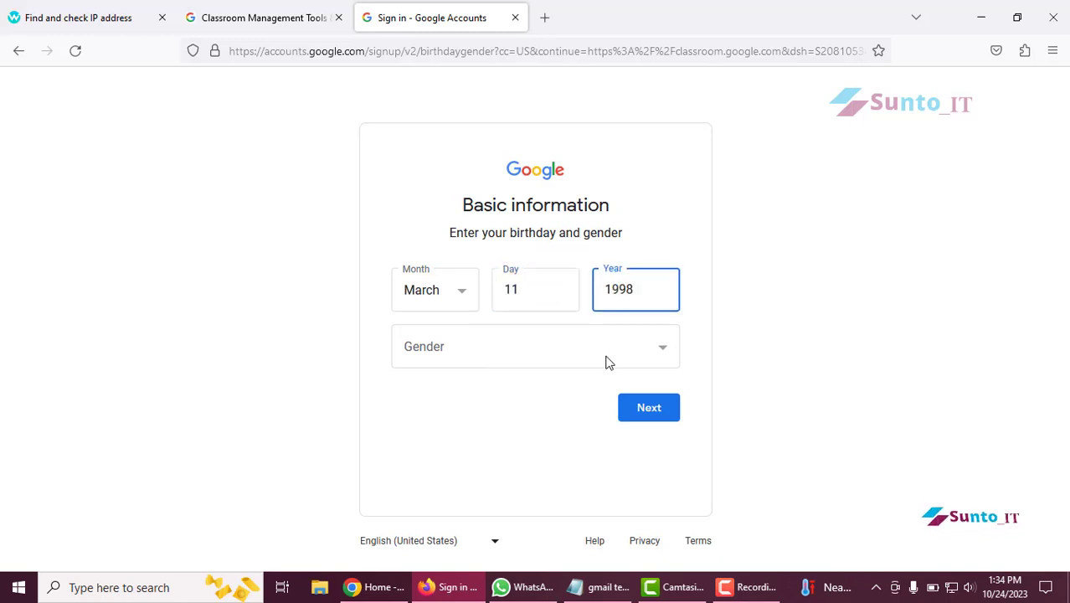
- Set the birth year to 1960 and the gender to Male, then submit
{"action": "left_click", "coordinate": [608, 362]}
{"action": "left_click", "coordinate": [437, 384]}
{"action": "key", "text": "shift+Tab"}
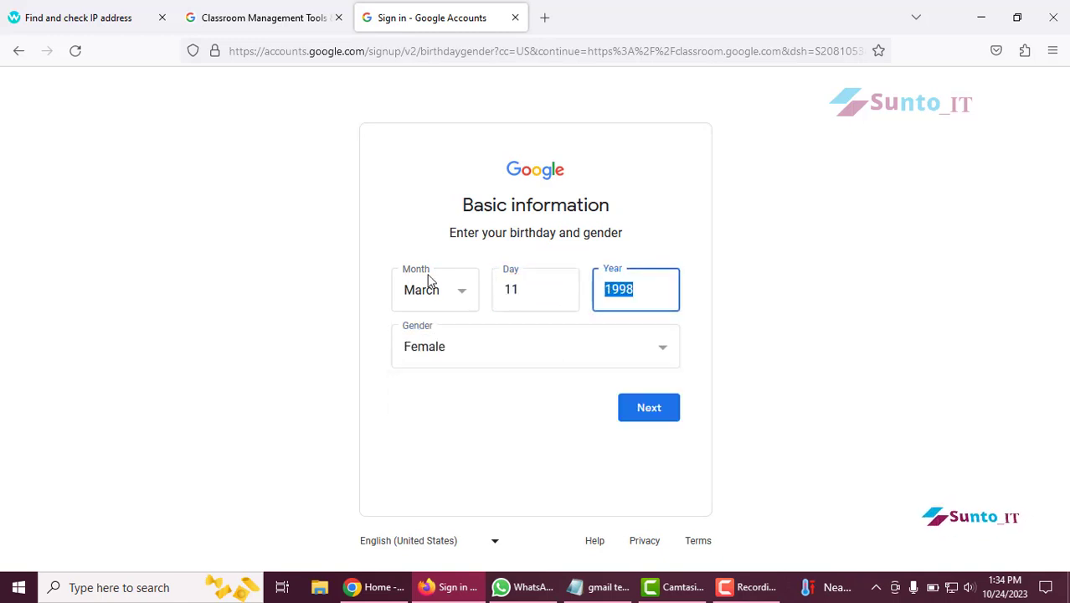
{"action": "type", "text": "1960"}
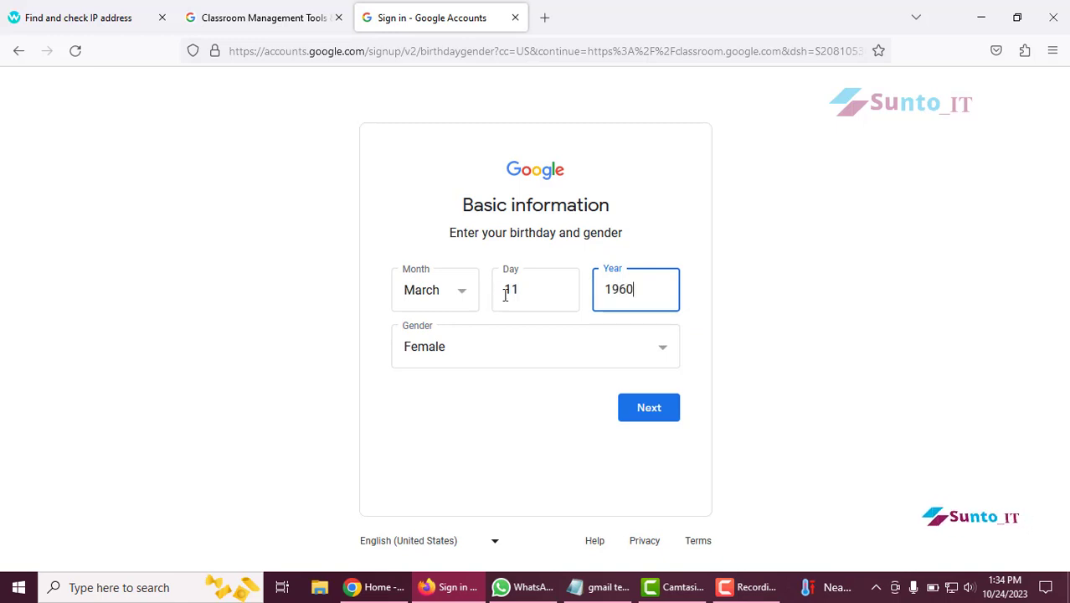
{"action": "left_click", "coordinate": [299, 363]}
{"action": "left_click", "coordinate": [576, 351]}
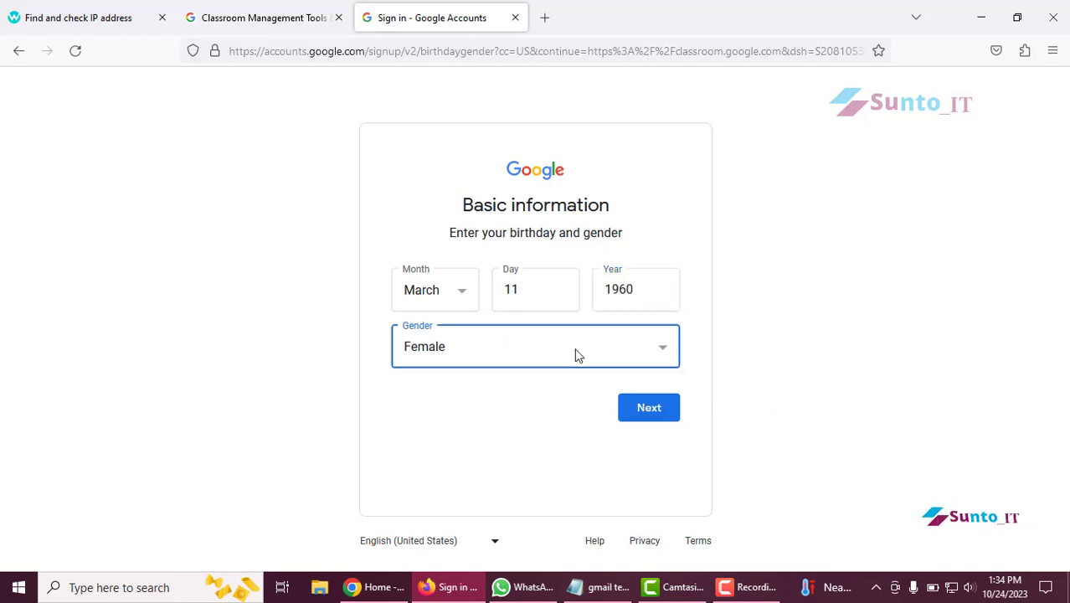
{"action": "left_click", "coordinate": [435, 402]}
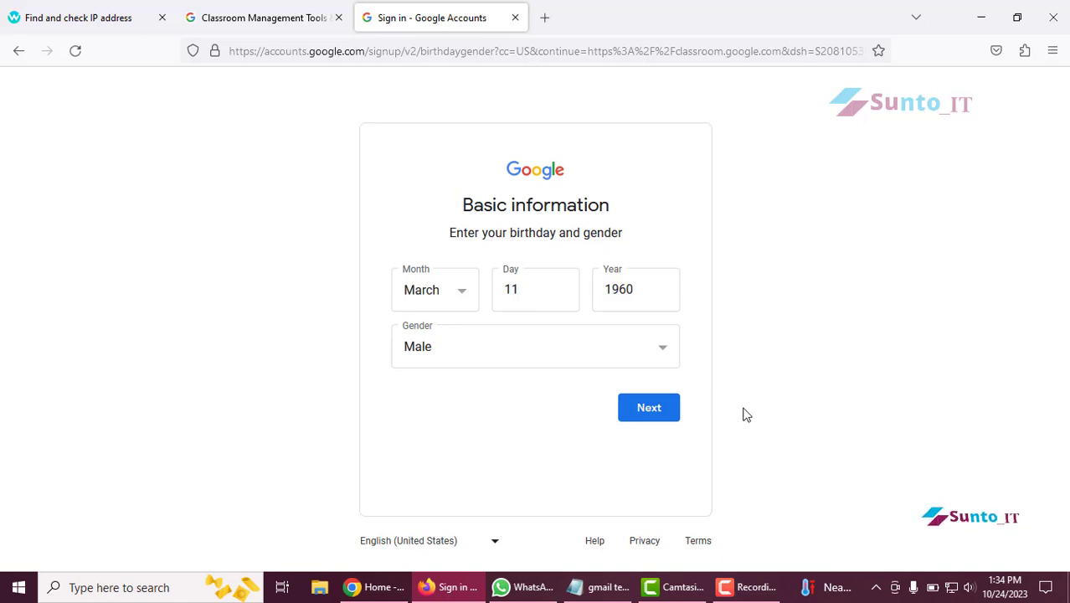
{"action": "left_click", "coordinate": [652, 413]}
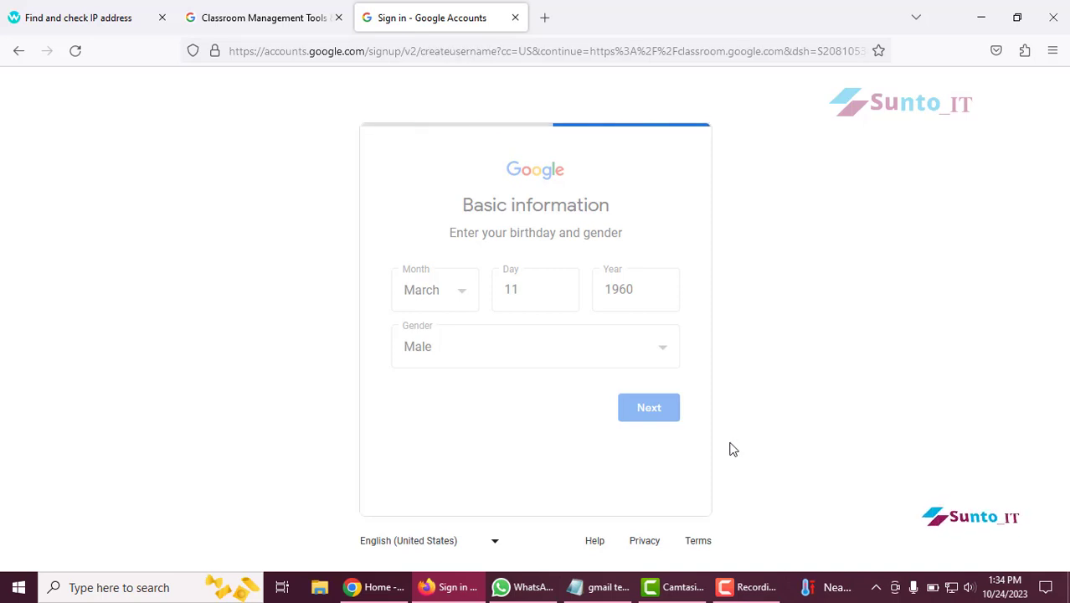
- Choose the first suggested Gmail address and continue to the password step
{"action": "left_click", "coordinate": [458, 328]}
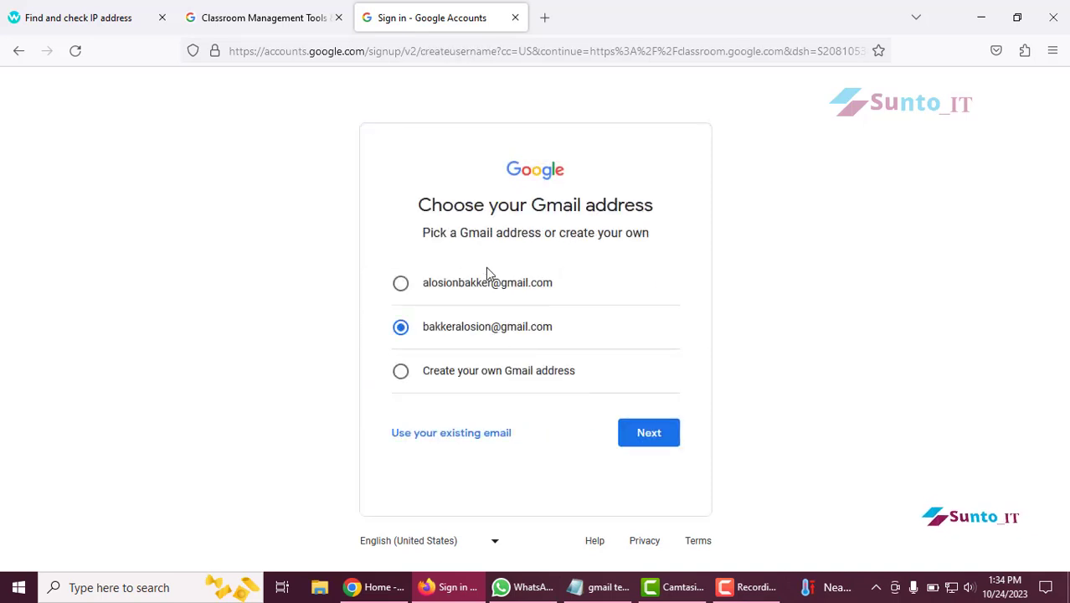
{"action": "left_click", "coordinate": [471, 287]}
{"action": "left_click", "coordinate": [672, 432]}
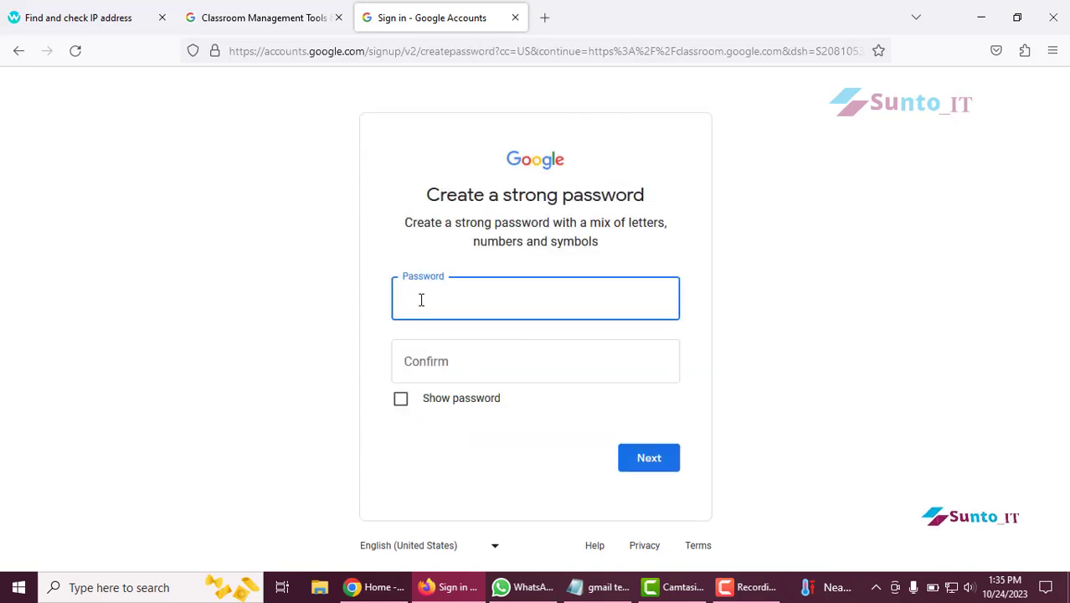
- Record the new account password in cell B19 of the Usa Number Mail add sheet
{"action": "left_click", "coordinate": [374, 587]}
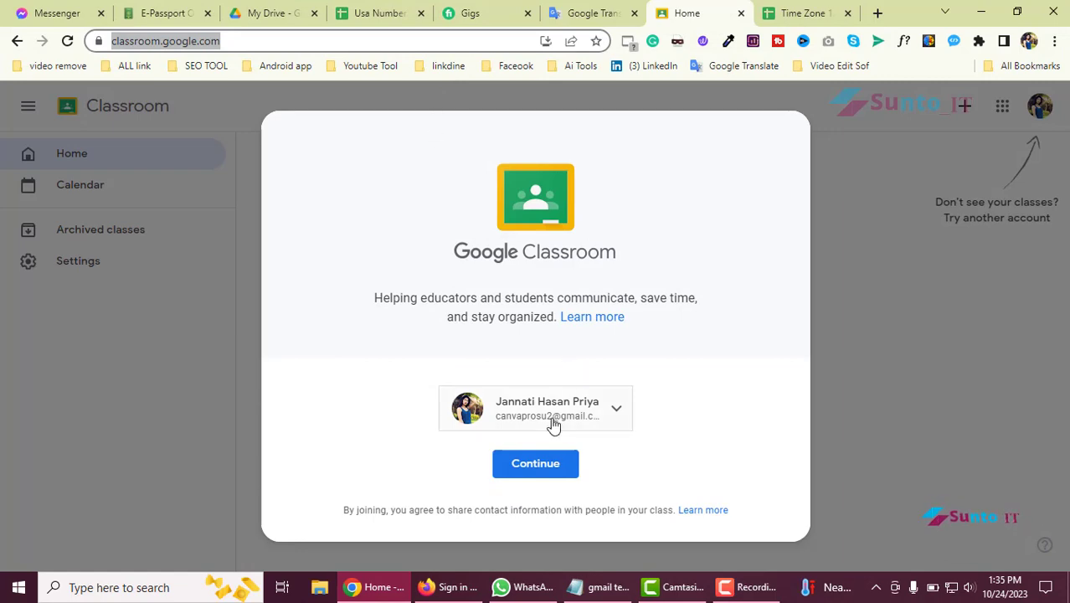
{"action": "left_click", "coordinate": [356, 9]}
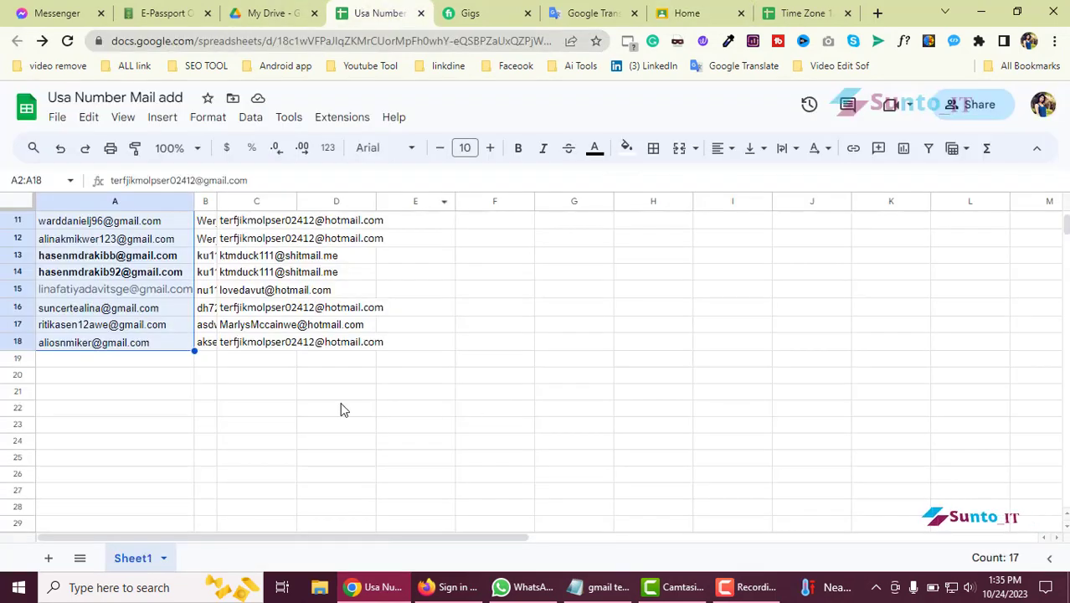
{"action": "left_click", "coordinate": [227, 374]}
{"action": "key", "text": "Up"}
{"action": "key", "text": "Left"}
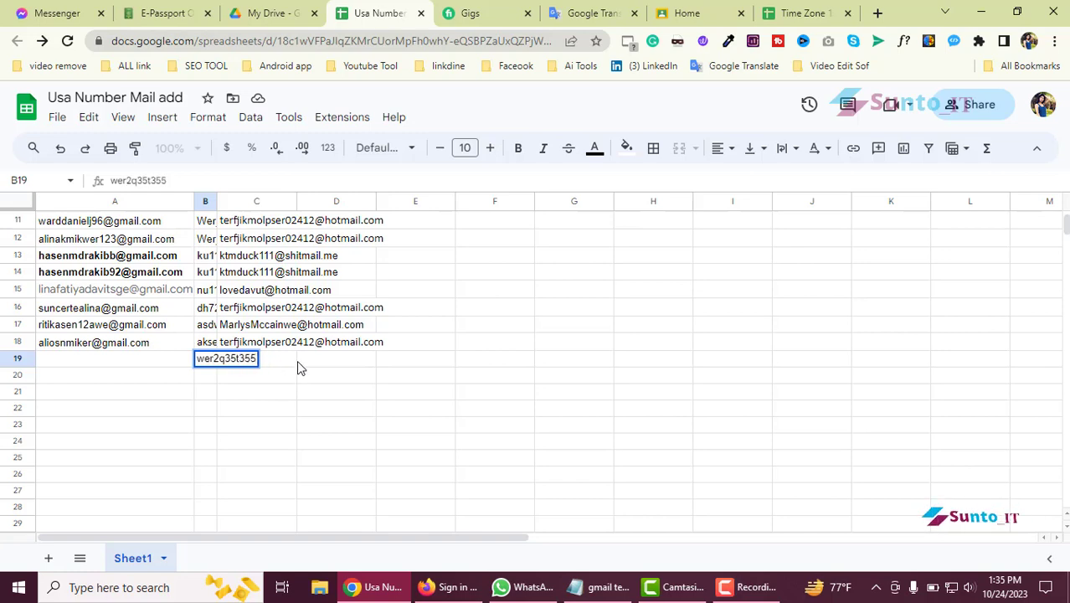
{"action": "left_click", "coordinate": [249, 363]}
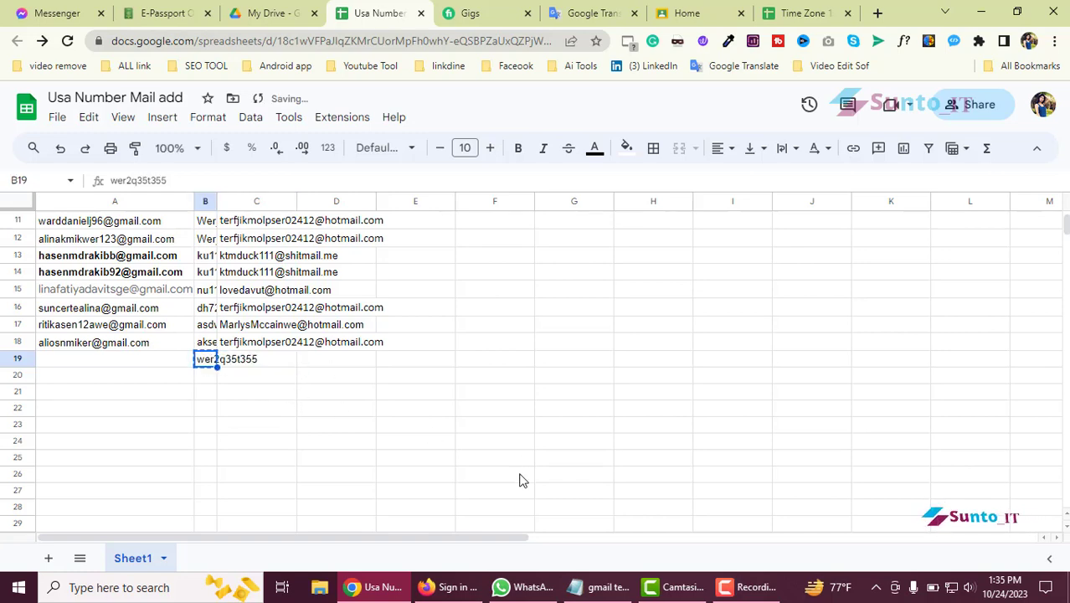
- Paste the new password into both the Password and Confirm fields and submit it
{"action": "left_click", "coordinate": [450, 587]}
{"action": "key", "text": "ctrl+v"}
{"action": "left_click", "coordinate": [480, 365]}
{"action": "key", "text": "ctrl+v"}
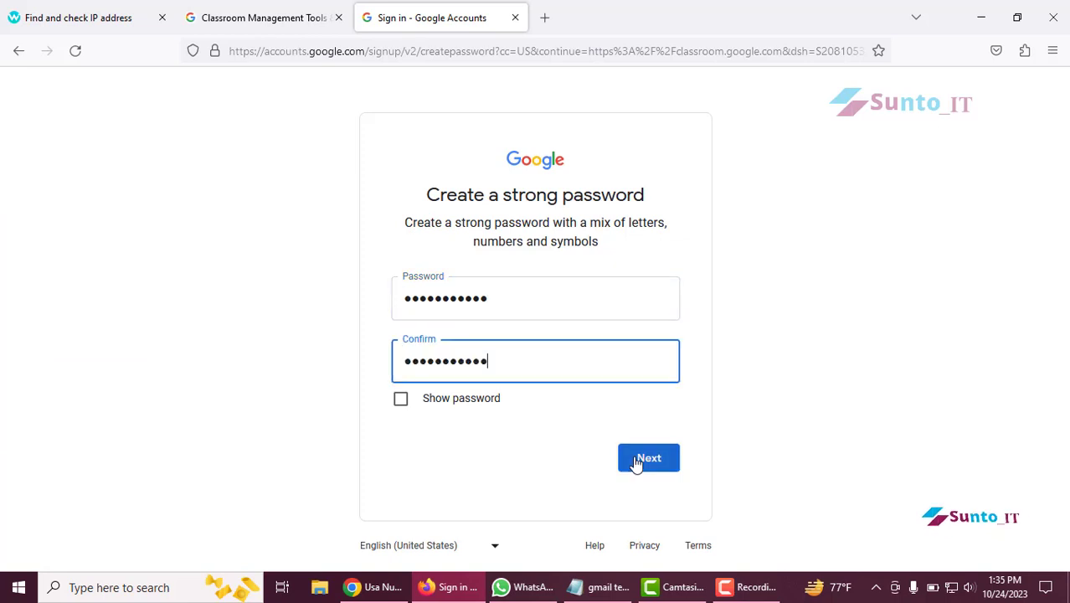
{"action": "left_click", "coordinate": [641, 458]}
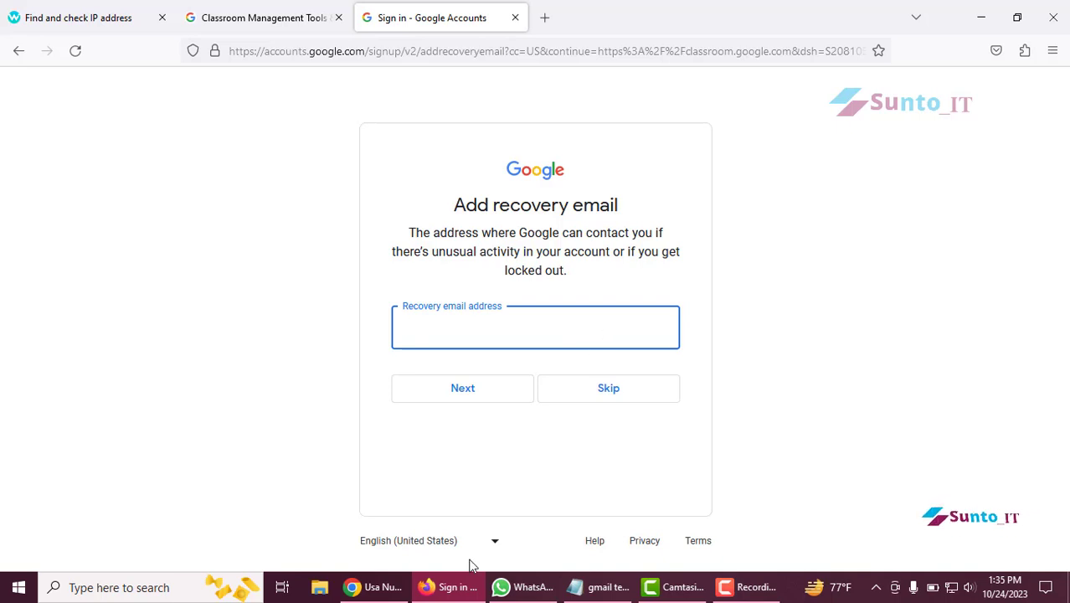
- Paste the recovery email into sheet cell C19 and Google's Recovery email field, then submit
{"action": "left_click", "coordinate": [377, 587]}
{"action": "left_click", "coordinate": [252, 360]}
{"action": "key", "text": "ctrl+v"}
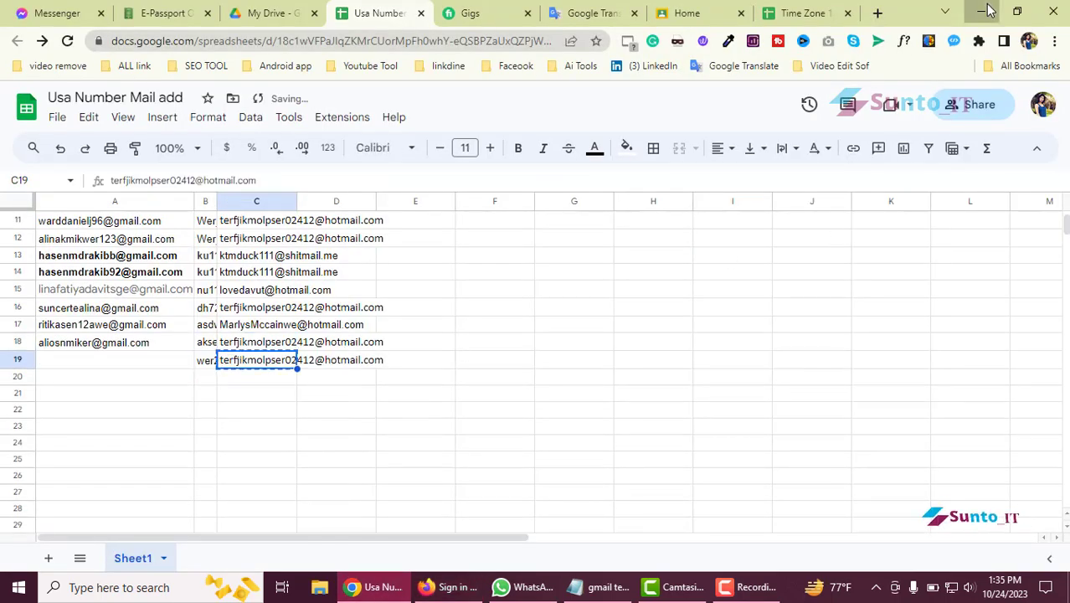
{"action": "left_click", "coordinate": [981, 13]}
{"action": "key", "text": "ctrl+v"}
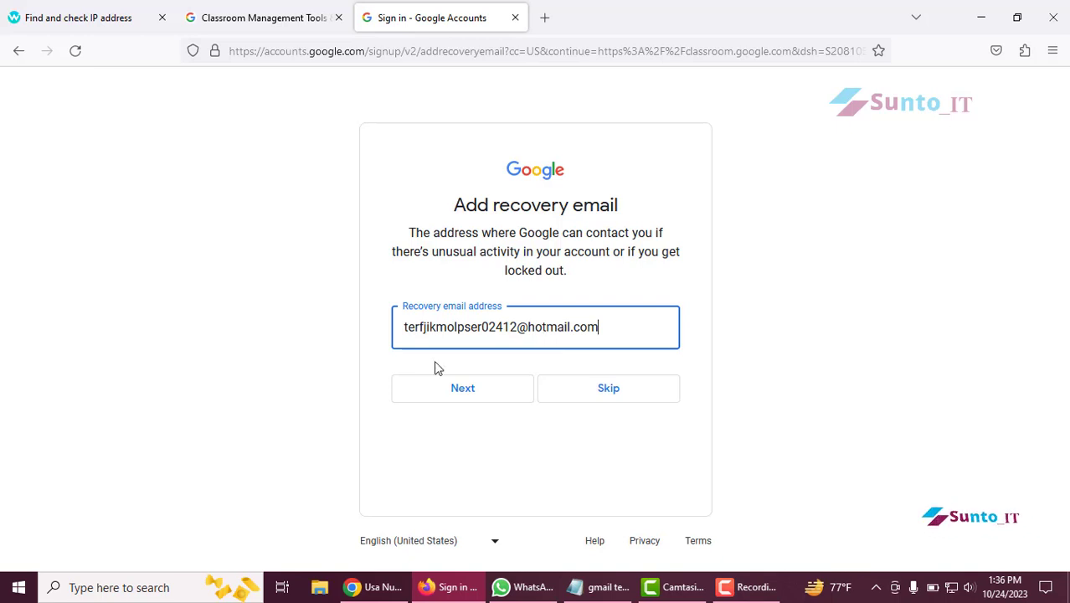
{"action": "left_click", "coordinate": [464, 390]}
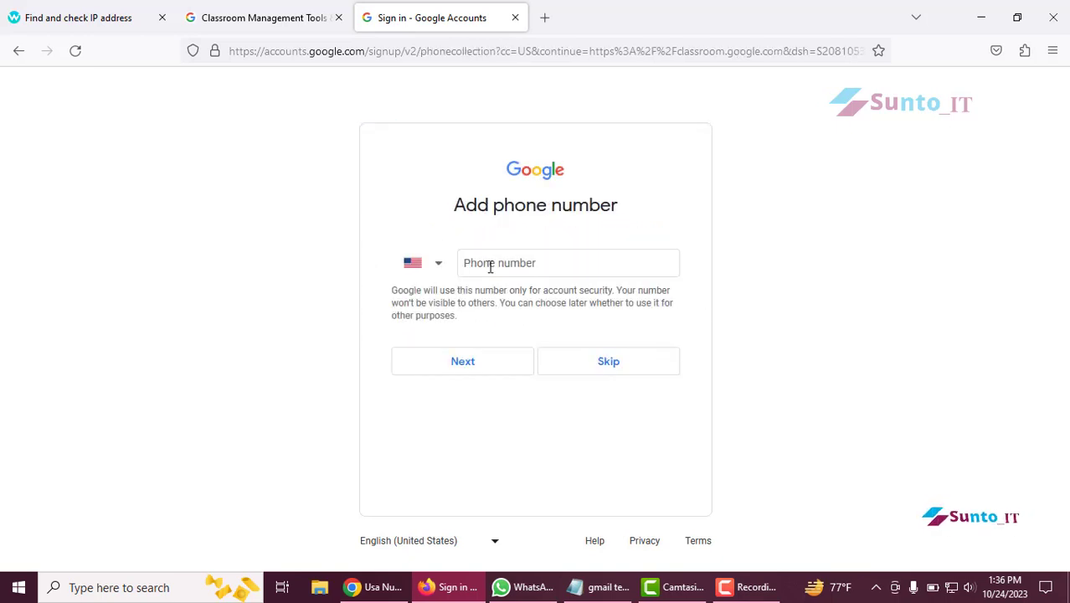
- Take a screen snip of the Add phone number page, then skip adding a phone number
{"action": "left_click", "coordinate": [489, 259]}
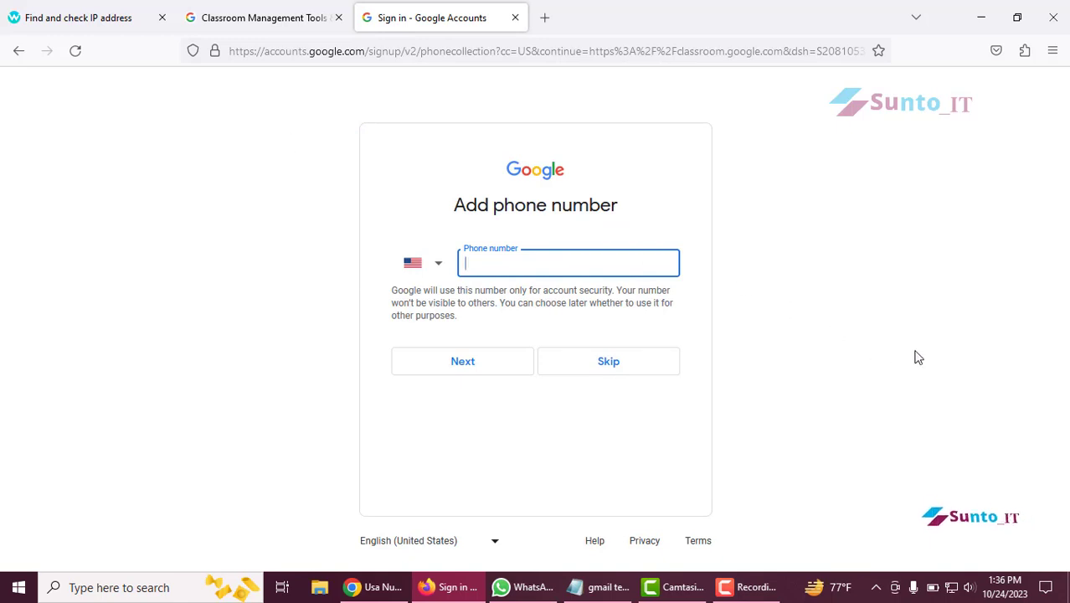
{"action": "left_click", "coordinate": [1045, 586]}
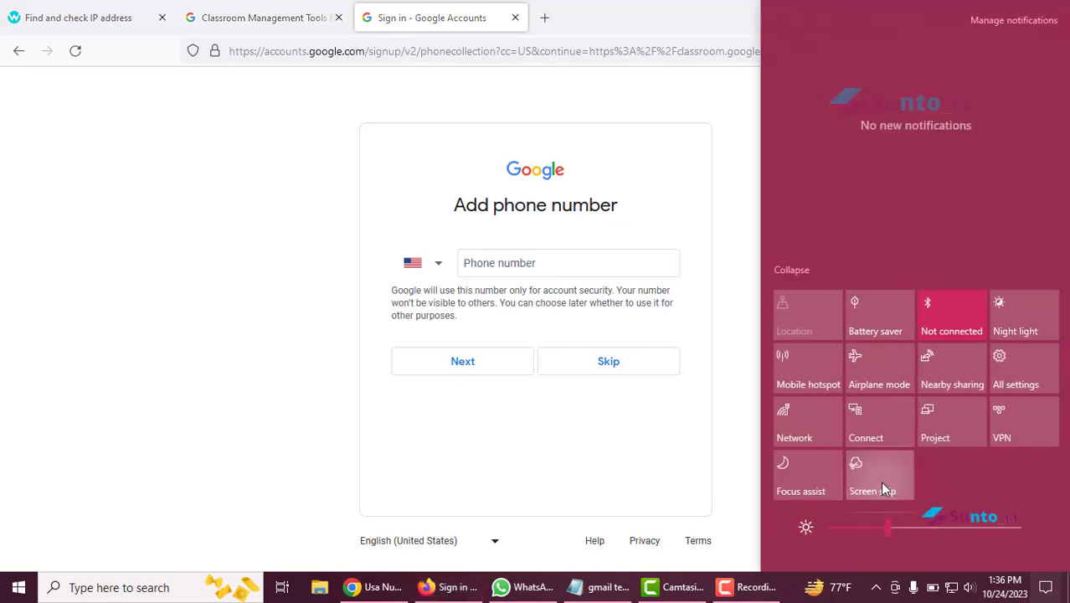
{"action": "left_click", "coordinate": [495, 247]}
{"action": "key", "text": "super+shift+s"}
{"action": "left_click_drag", "start_coordinate": [331, 94], "coordinate": [750, 574]}
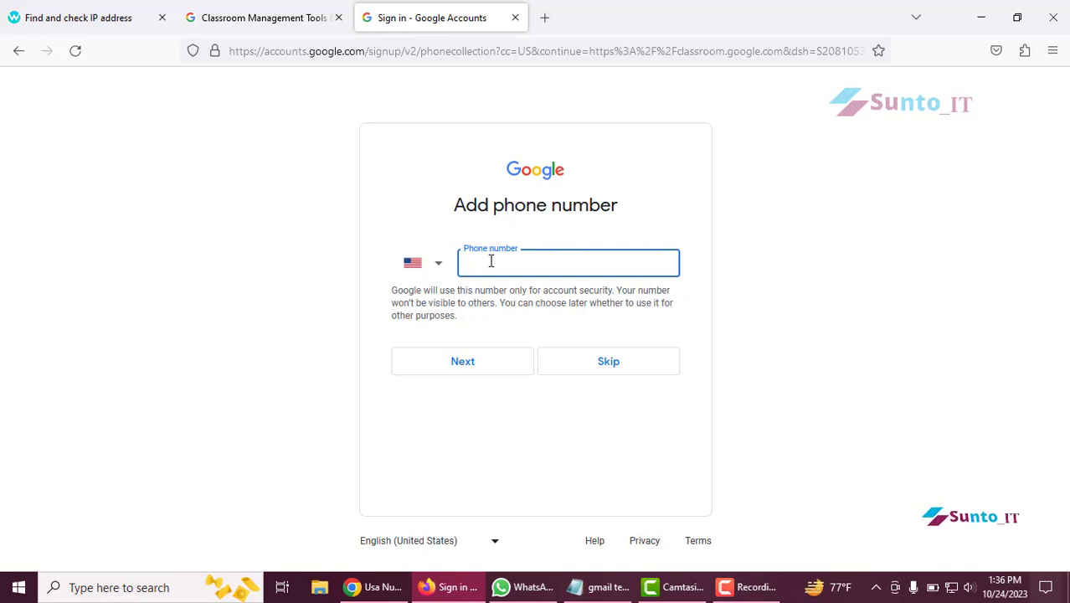
{"action": "left_click", "coordinate": [626, 361]}
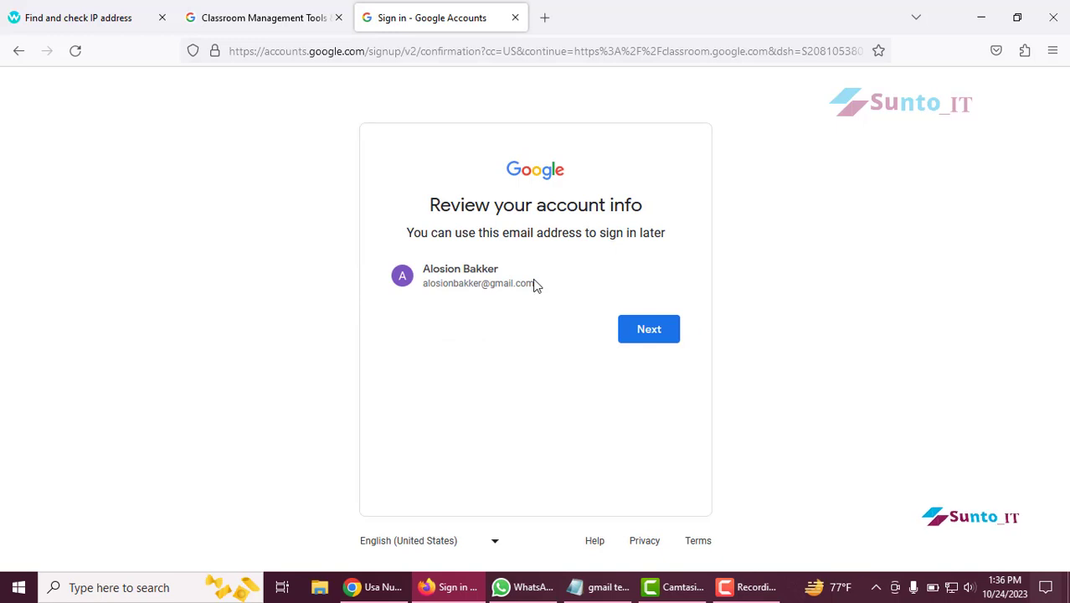
- Copy the new Gmail username and paste it into spreadsheet cell A19
{"action": "double_click", "coordinate": [478, 282]}
{"action": "left_click", "coordinate": [660, 341]}
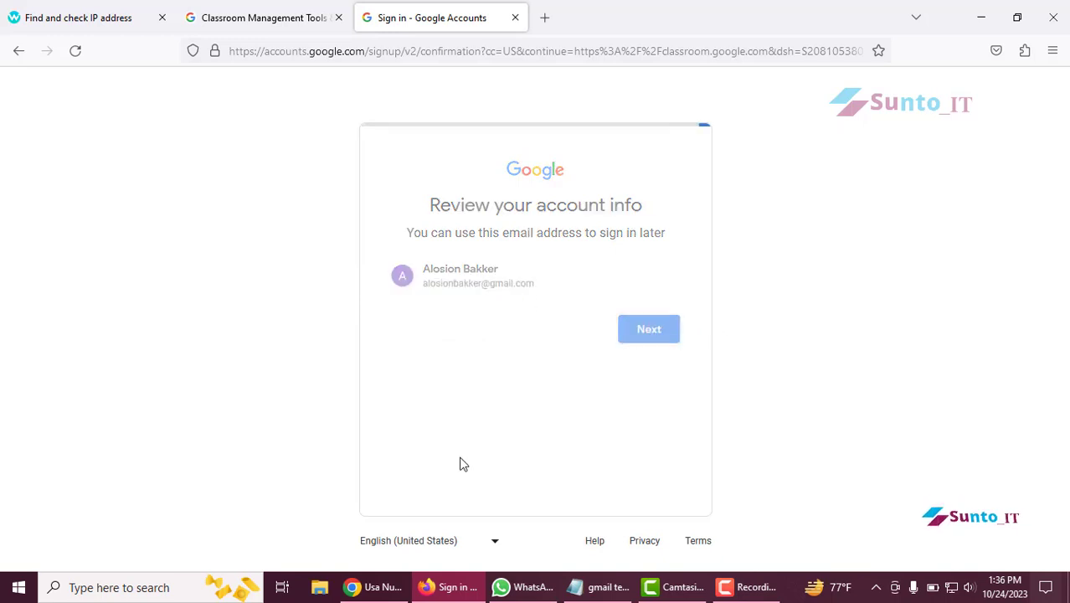
{"action": "left_click", "coordinate": [376, 586]}
{"action": "left_click", "coordinate": [139, 362]}
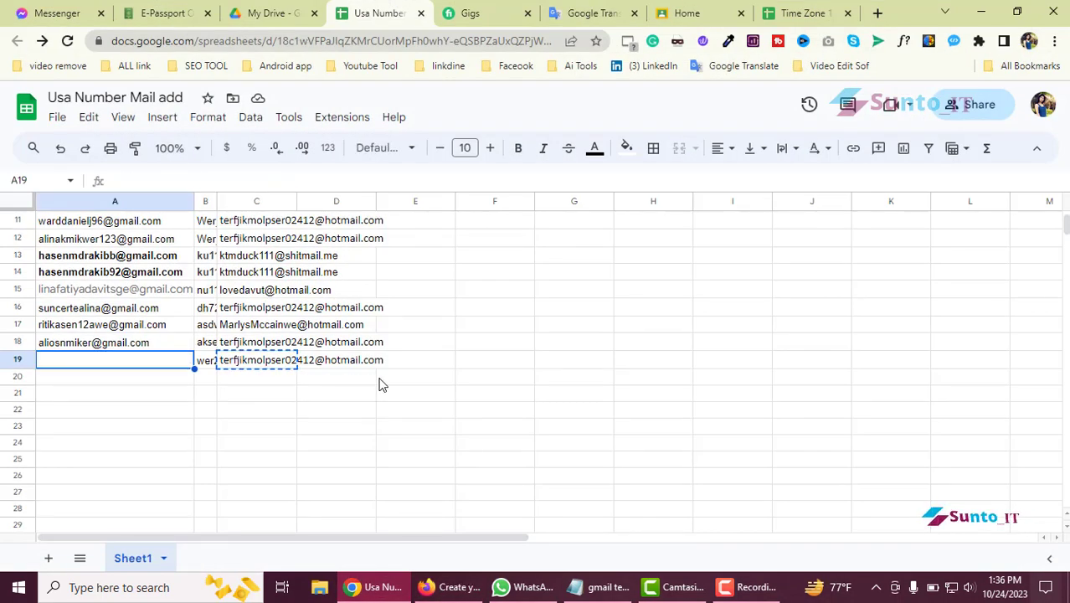
{"action": "key", "text": "ctrl+v"}
{"action": "left_click", "coordinate": [977, 13]}
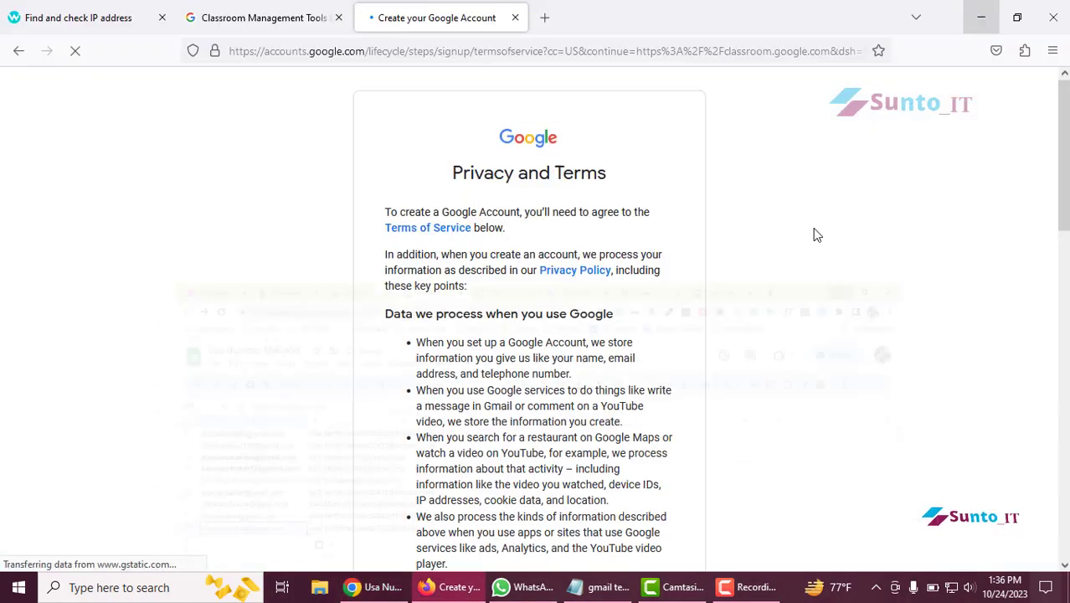
- Expand More options, opt in to settings reminders, and agree to Google's privacy terms
{"action": "scroll", "coordinate": [473, 406], "scroll_direction": "down", "scroll_amount": 10}
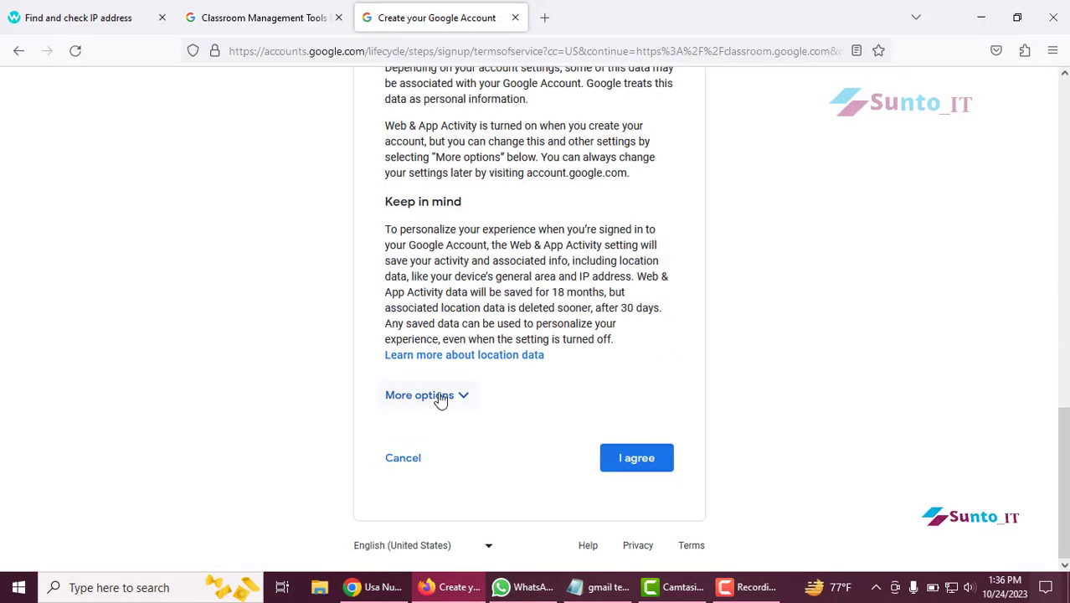
{"action": "left_click", "coordinate": [441, 400]}
{"action": "scroll", "coordinate": [452, 402], "scroll_direction": "down", "scroll_amount": 10}
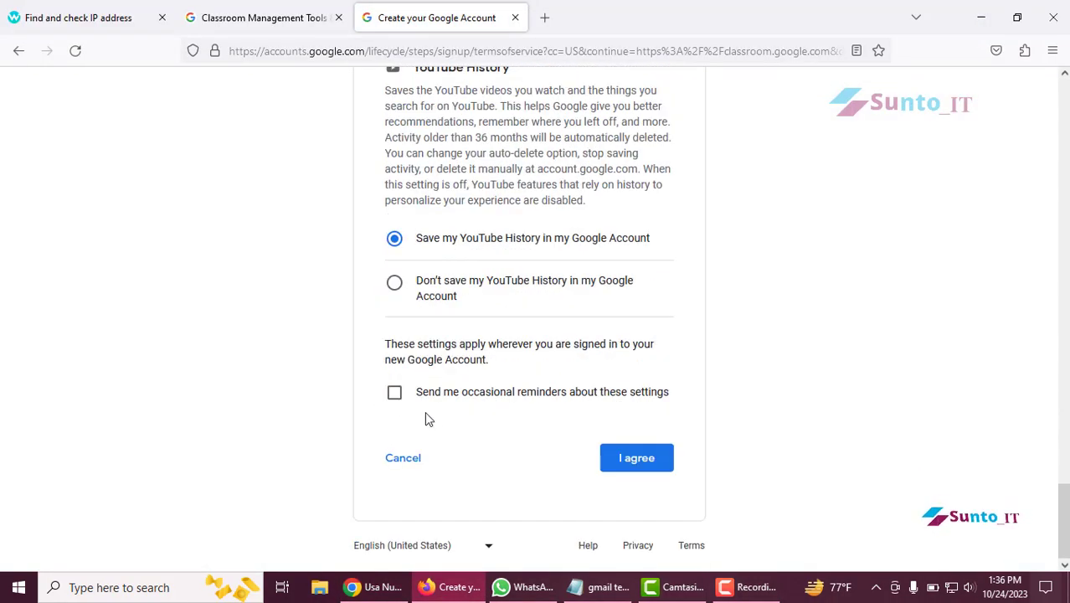
{"action": "left_click", "coordinate": [394, 392]}
{"action": "left_click", "coordinate": [649, 463]}
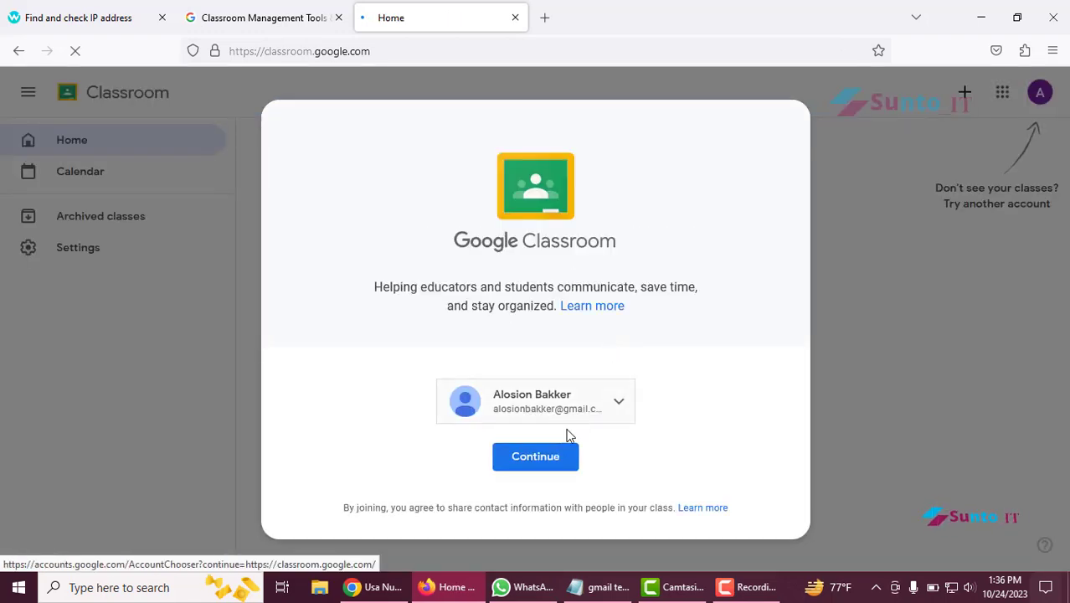
- Continue into Google Classroom and load YouTube in the second tab
{"action": "left_click", "coordinate": [540, 462]}
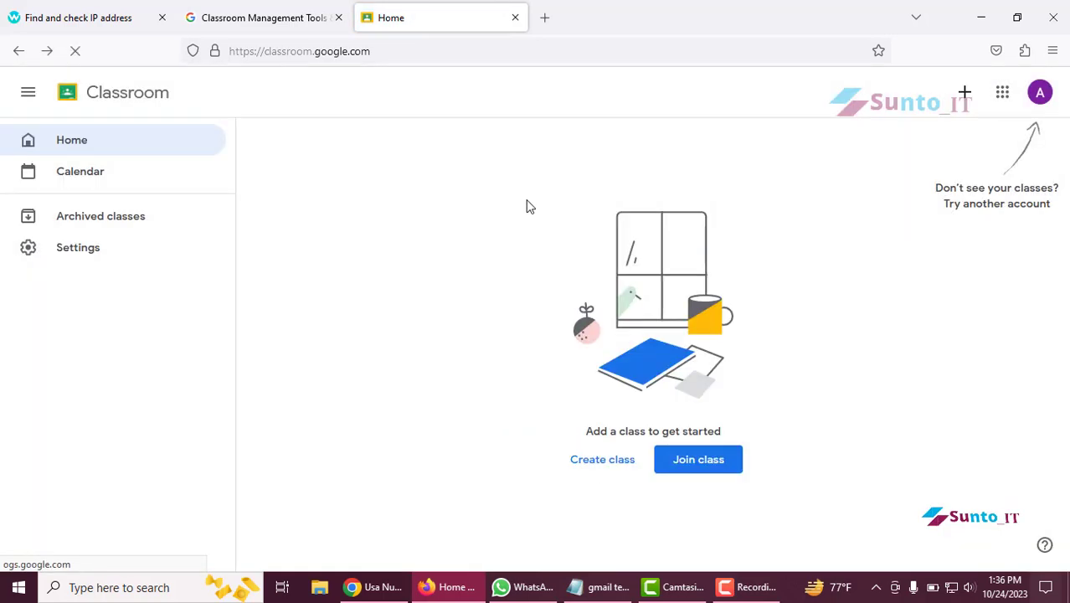
{"action": "left_click", "coordinate": [285, 15]}
{"action": "left_click", "coordinate": [422, 55]}
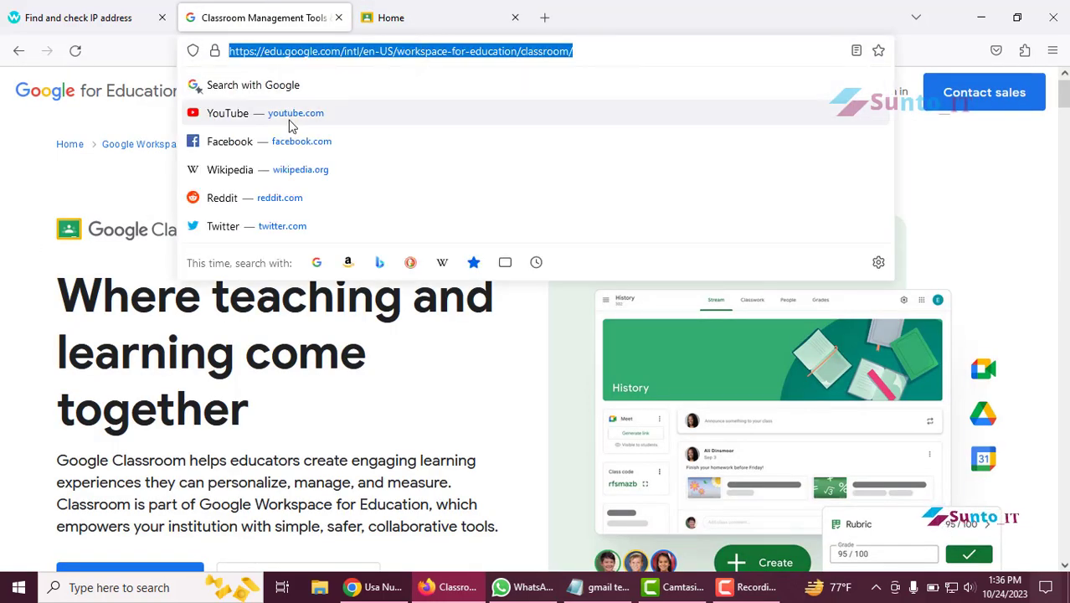
{"action": "left_click", "coordinate": [250, 117]}
{"action": "left_click", "coordinate": [398, 27]}
{"action": "left_click", "coordinate": [267, 17]}
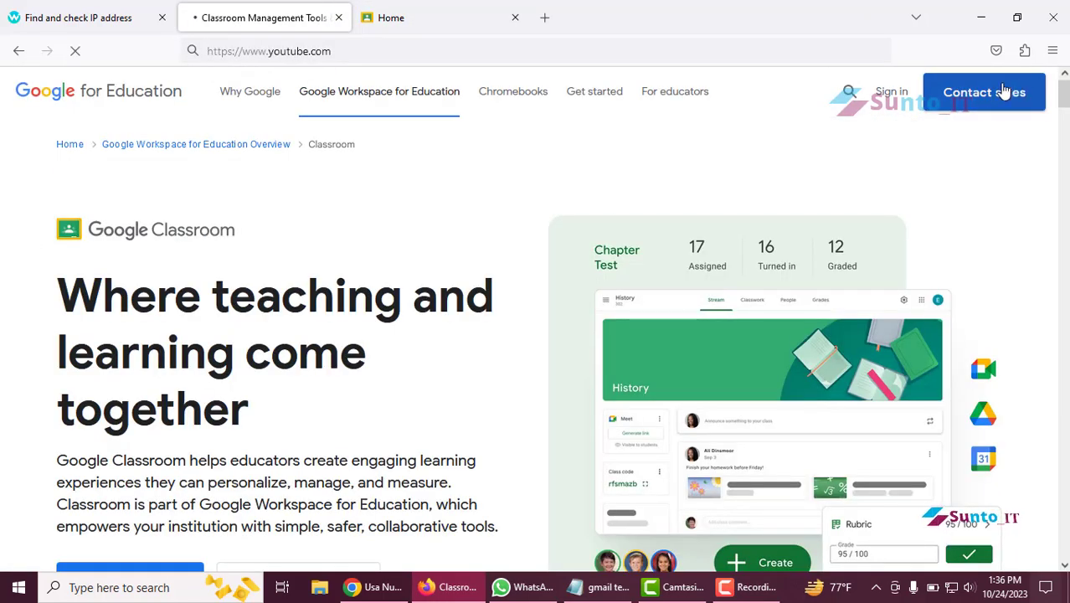
{"action": "left_click", "coordinate": [425, 14]}
{"action": "left_click", "coordinate": [257, 8]}
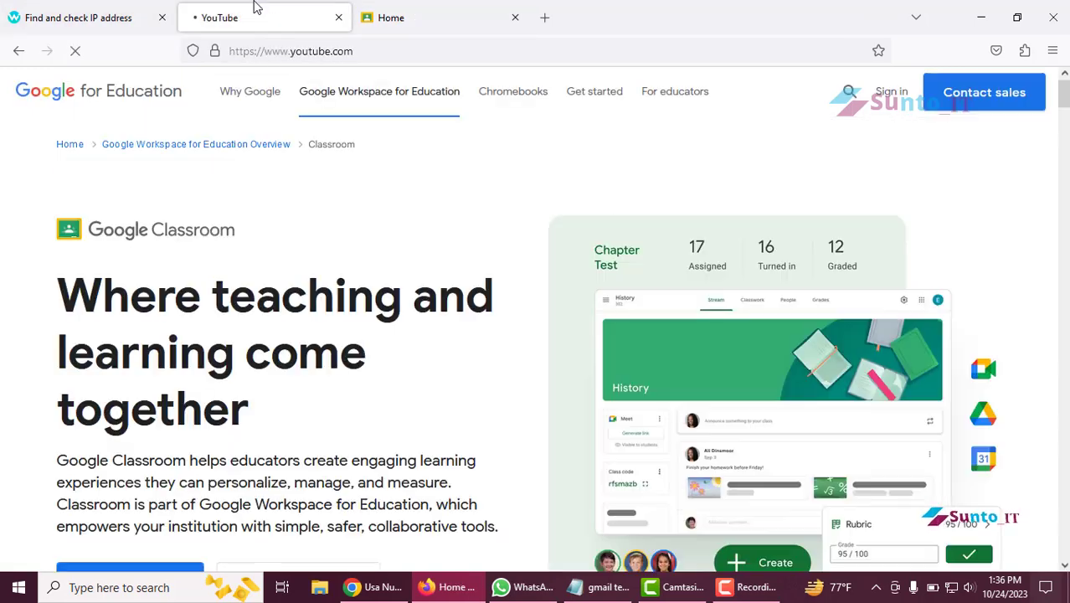
- Load gmail.com in the Classroom home tab
{"action": "left_click", "coordinate": [435, 10]}
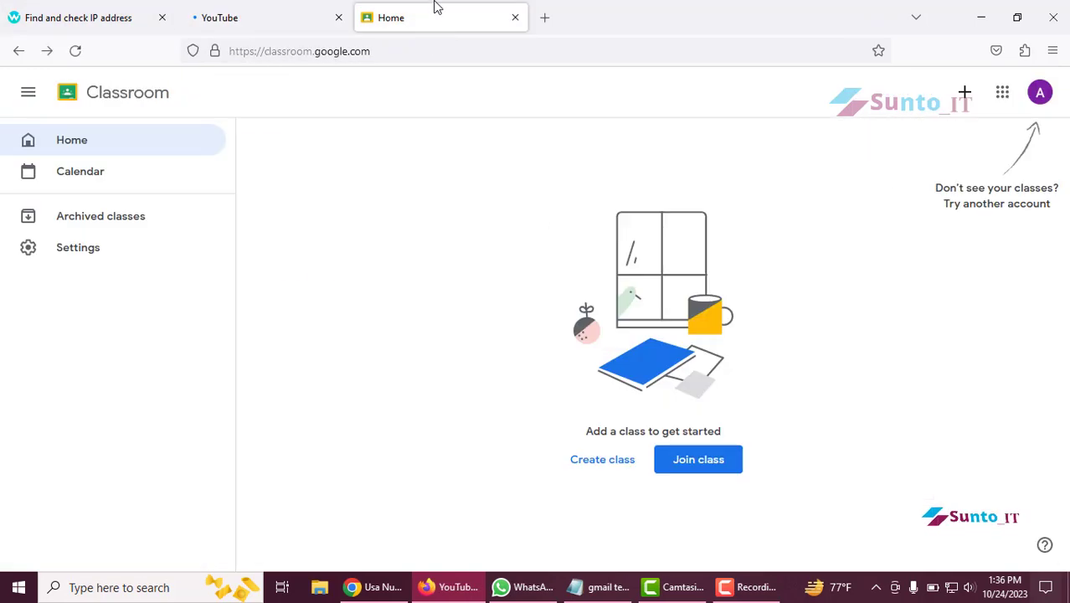
{"action": "left_click", "coordinate": [404, 51]}
{"action": "type", "text": "gma"}
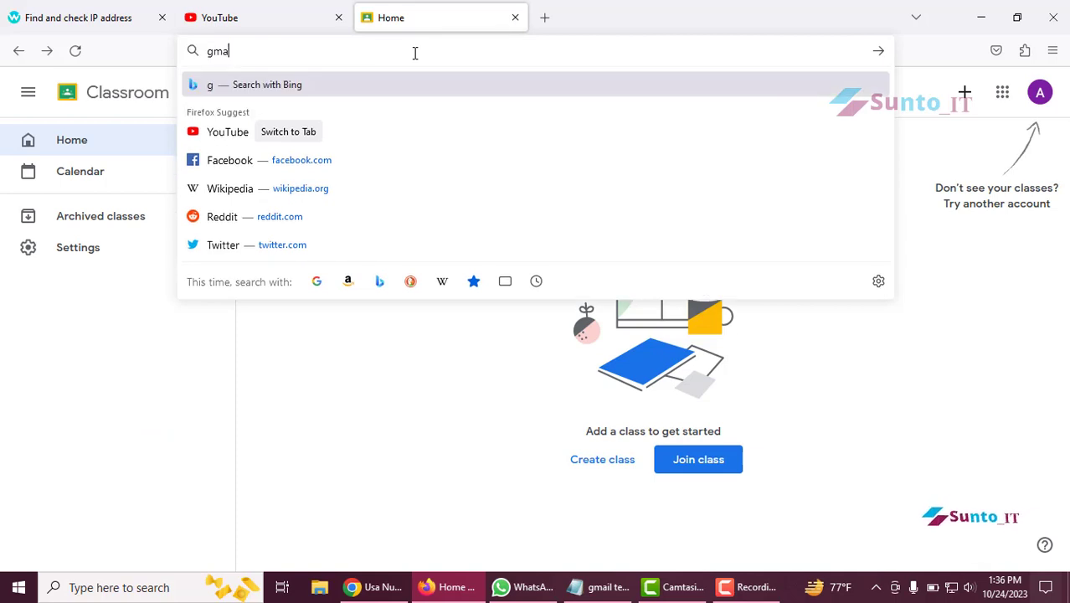
{"action": "type", "text": "il.com"}
{"action": "key", "text": "Return"}
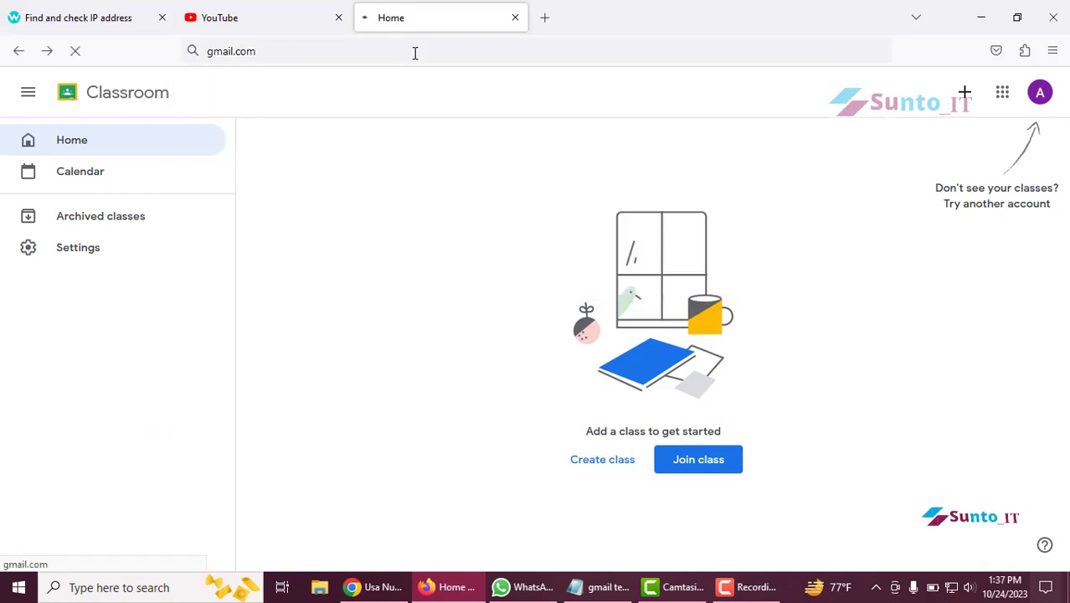
- Open YouTube in a new tab from the Gmail Google apps grid
{"action": "left_click", "coordinate": [240, 17]}
{"action": "left_click", "coordinate": [454, 8]}
{"action": "left_click", "coordinate": [1040, 94]}
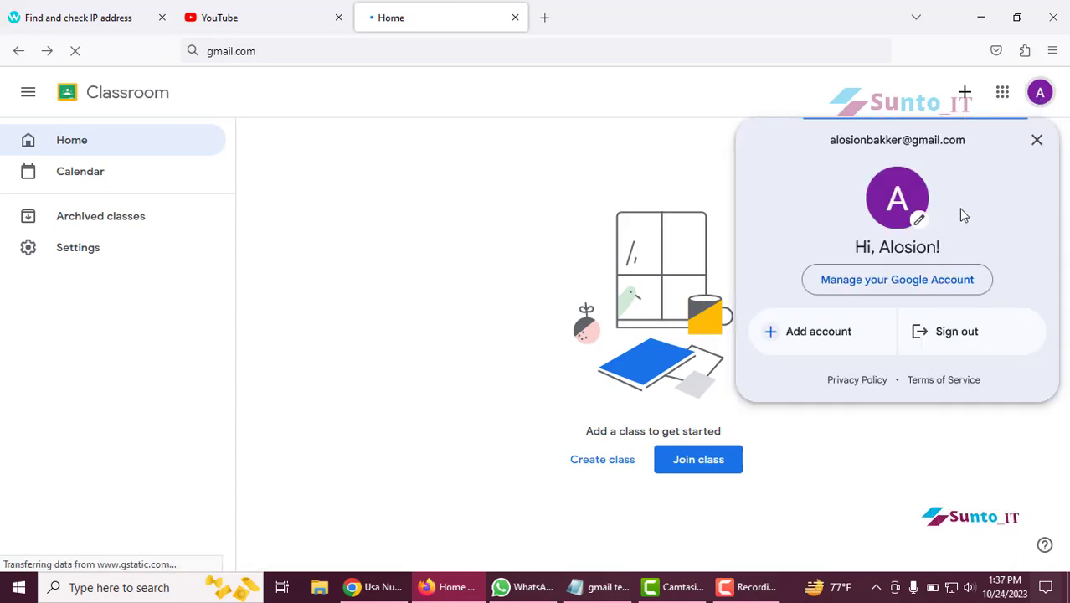
{"action": "left_click", "coordinate": [1000, 93]}
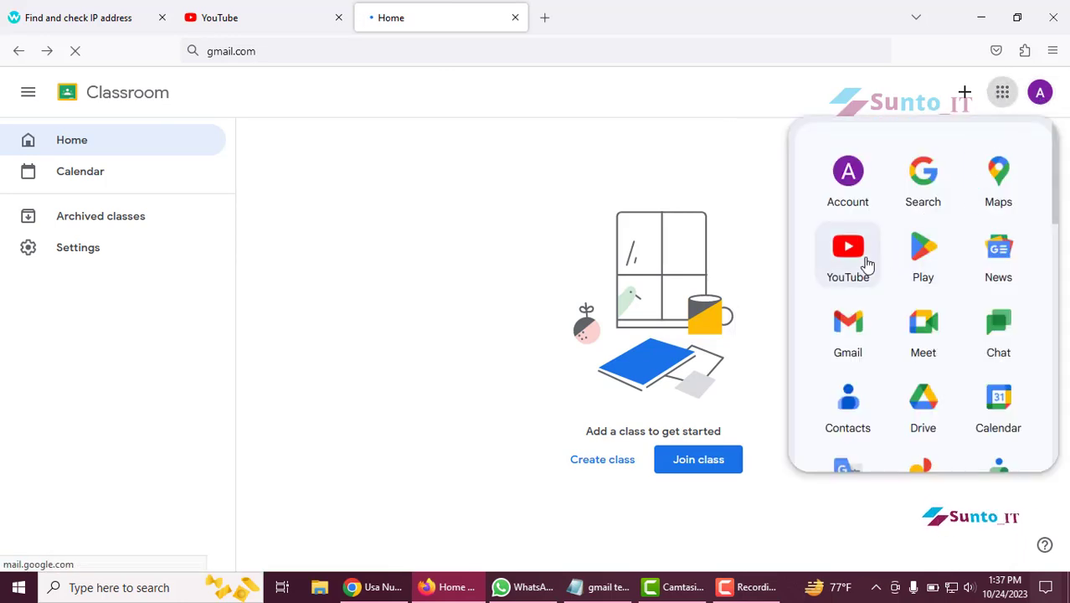
{"action": "left_click", "coordinate": [862, 263]}
{"action": "left_click", "coordinate": [436, 10]}
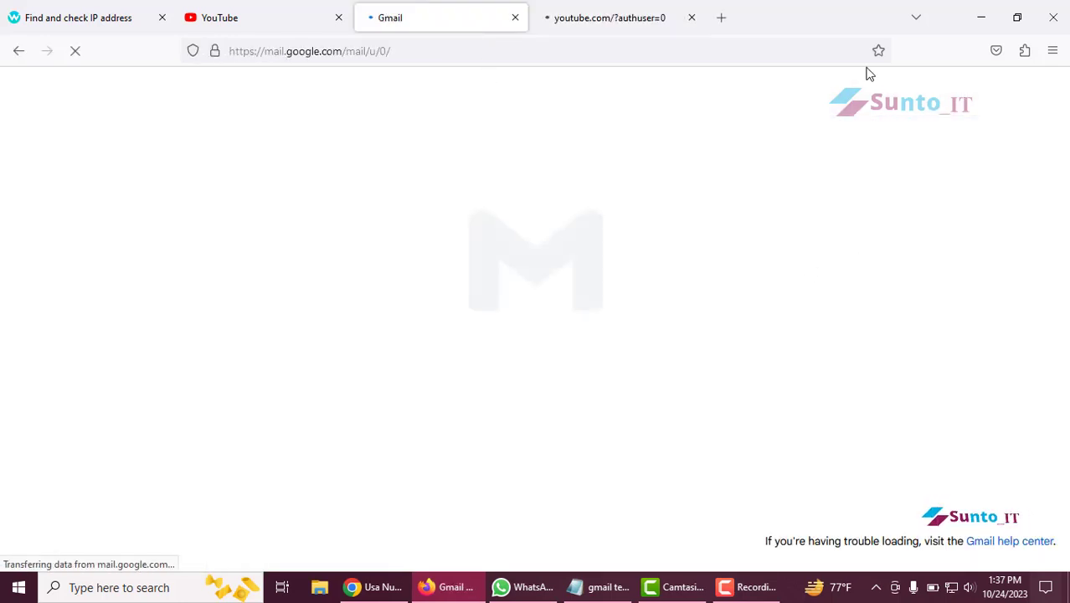
{"action": "left_click", "coordinate": [570, 9]}
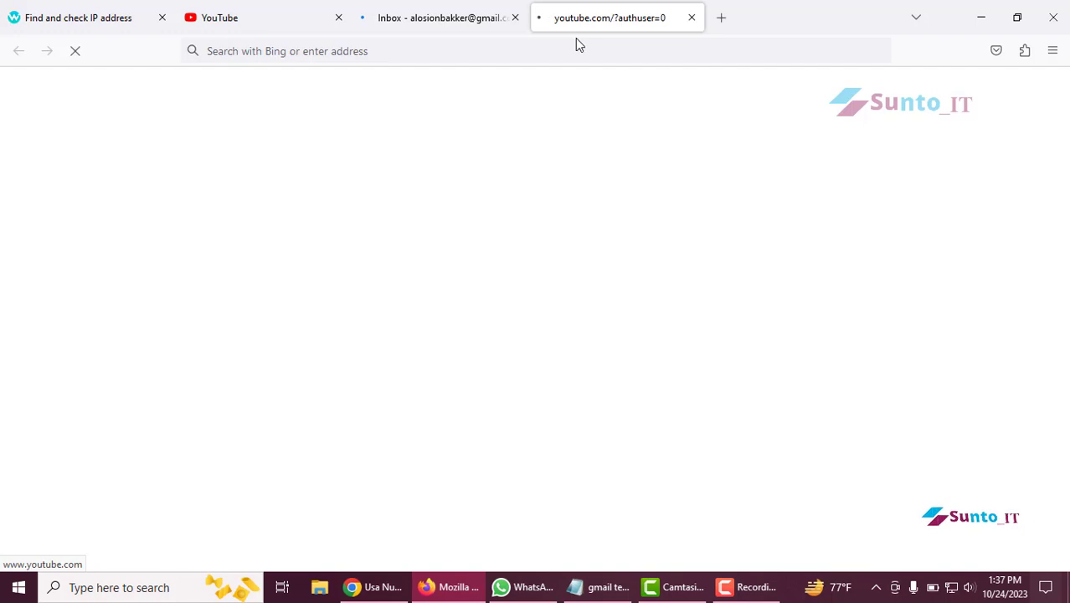
- Return to the Gmail inbox and open the new account's profile panel
{"action": "left_click", "coordinate": [427, 17]}
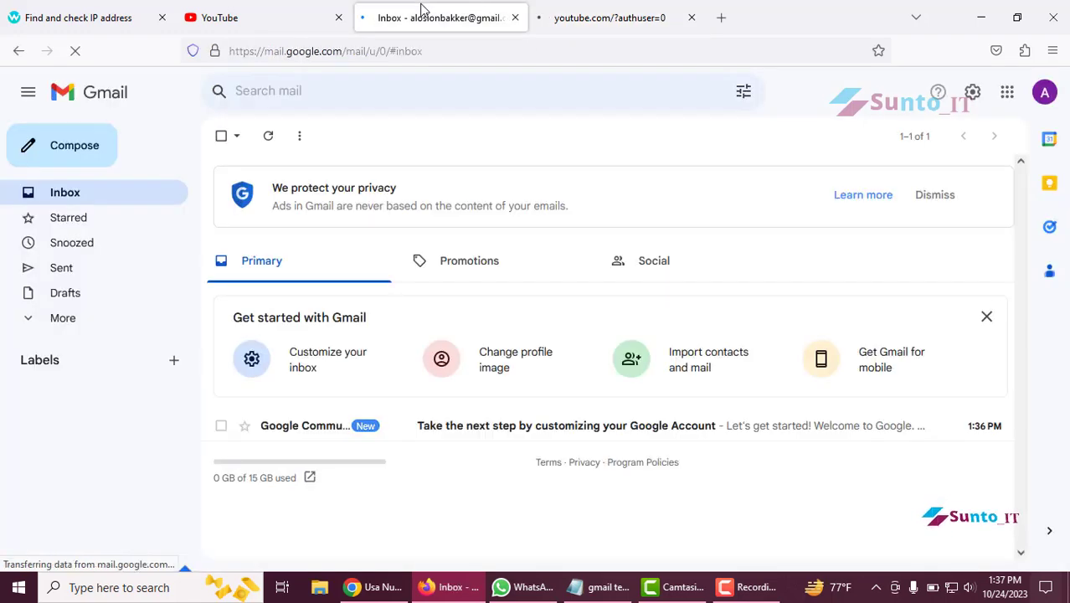
{"action": "left_click", "coordinate": [1010, 104]}
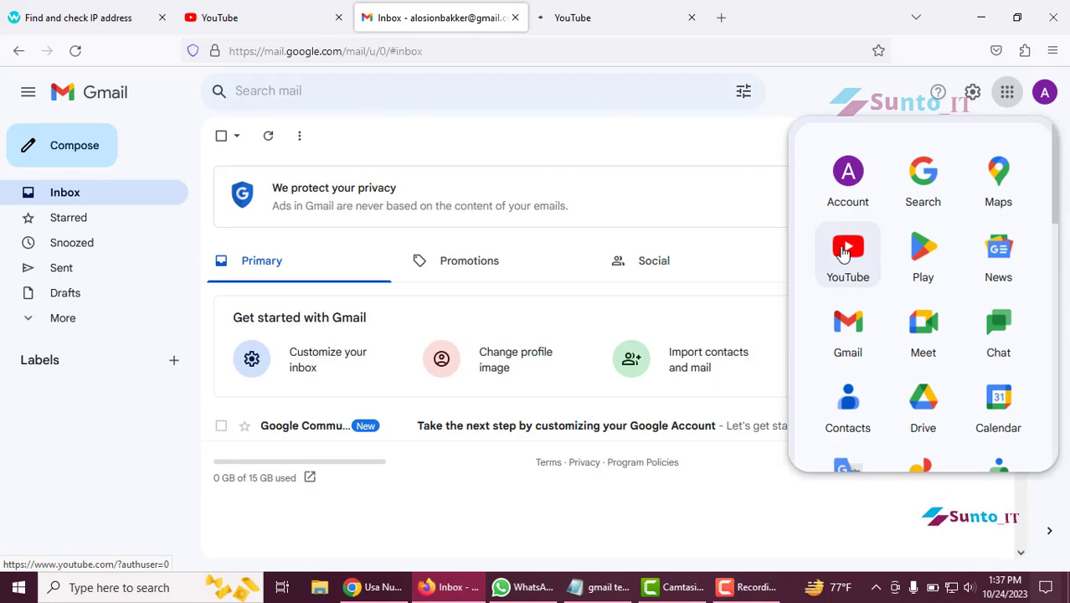
{"action": "left_click", "coordinate": [605, 18]}
{"action": "left_click", "coordinate": [368, 6]}
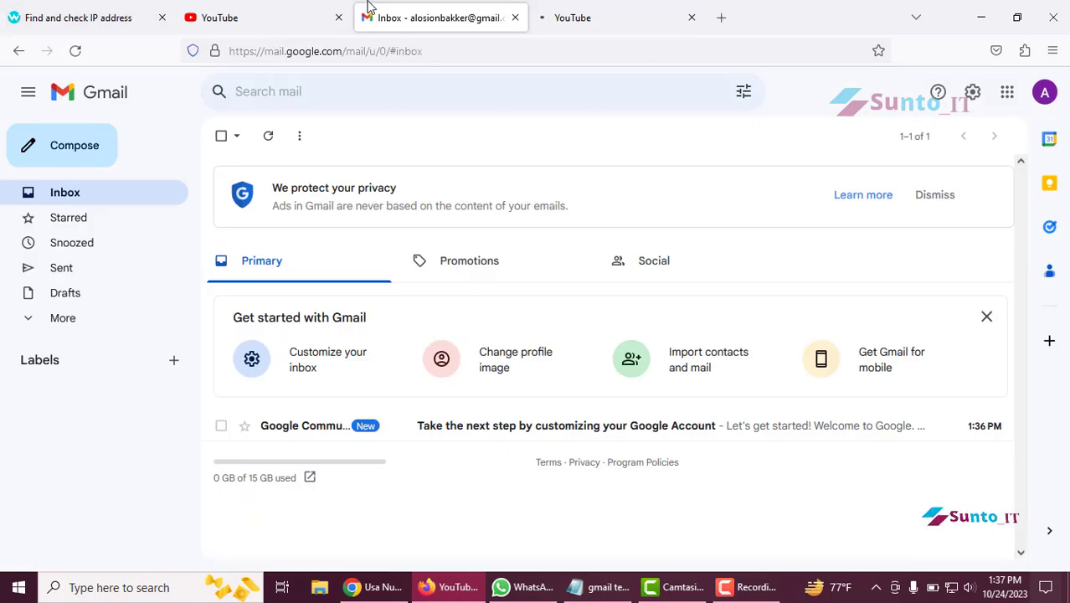
{"action": "left_click", "coordinate": [1045, 93]}
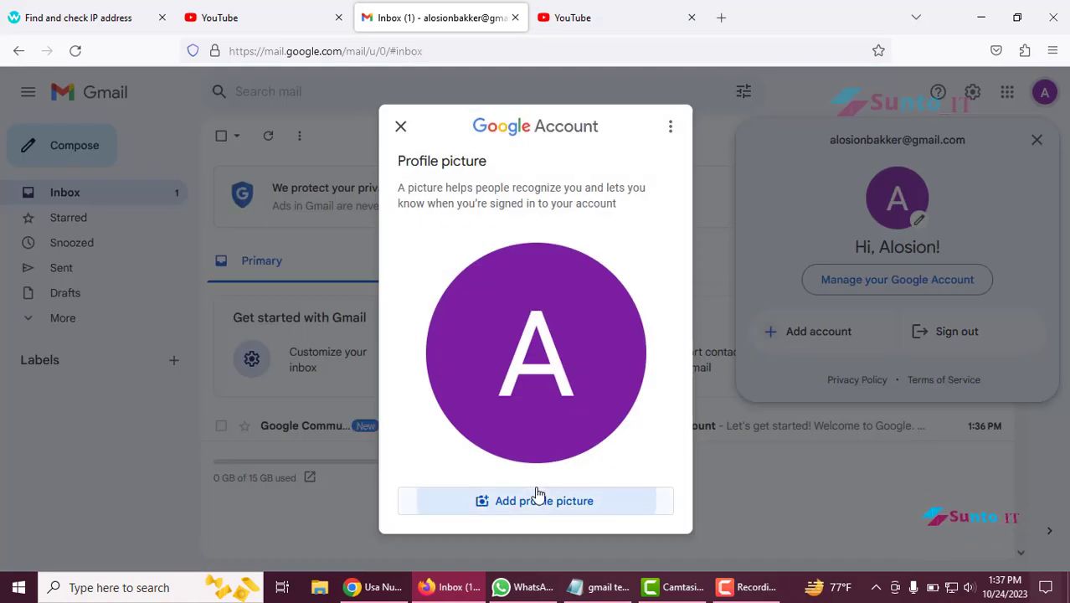
- Upload a profile picture from the computer for the new account
{"action": "left_click", "coordinate": [538, 498]}
{"action": "left_click", "coordinate": [704, 186]}
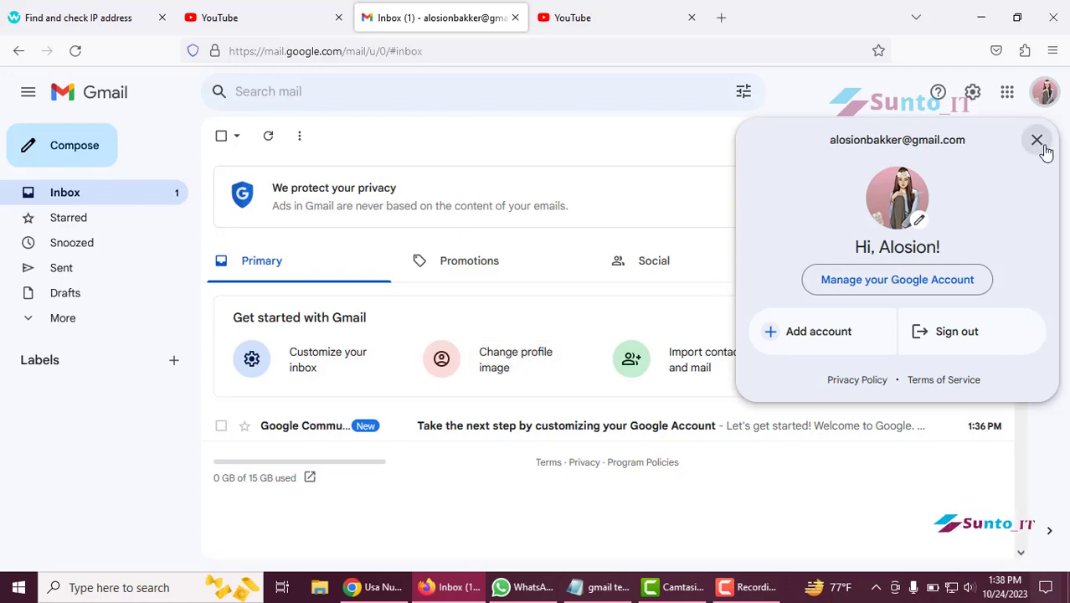
{"action": "left_click", "coordinate": [1036, 139]}
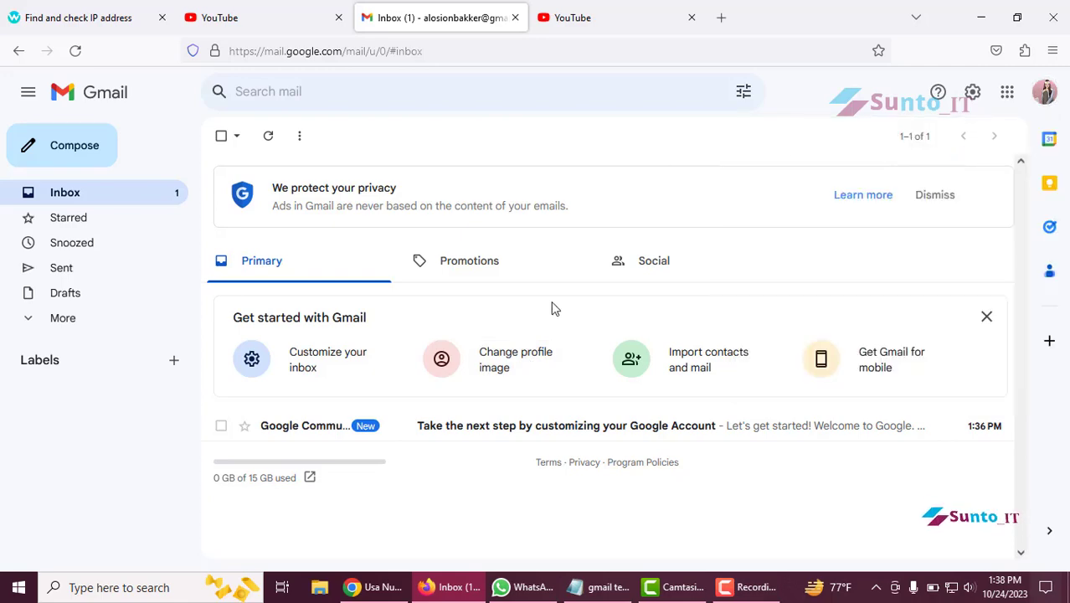
- Dismiss the Gmail Get started popups and open the Quick settings panel
{"action": "left_click", "coordinate": [629, 359]}
{"action": "left_click", "coordinate": [474, 19]}
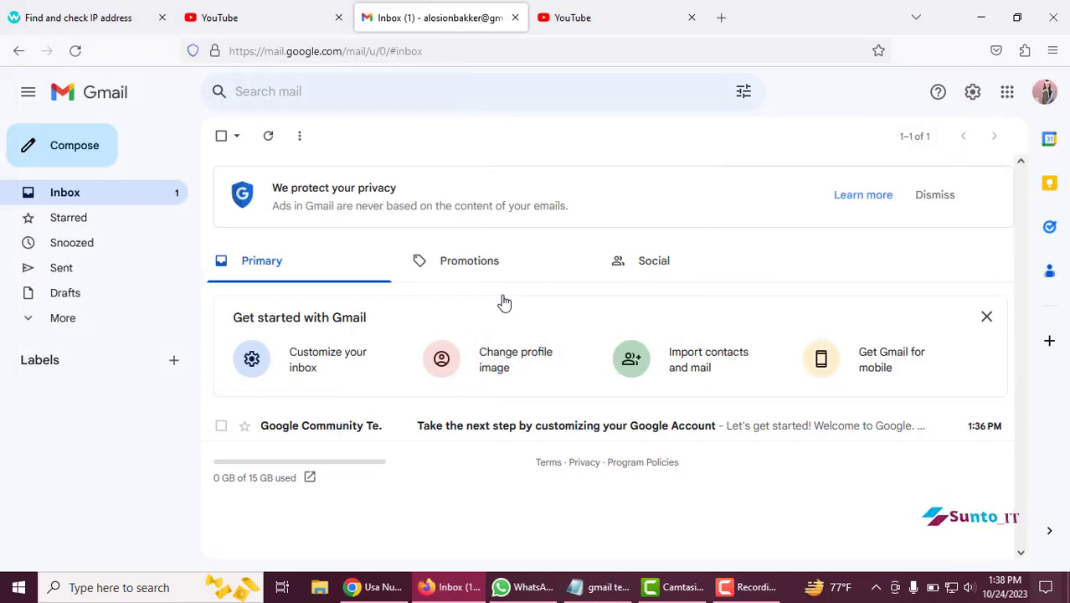
{"action": "left_click", "coordinate": [445, 368]}
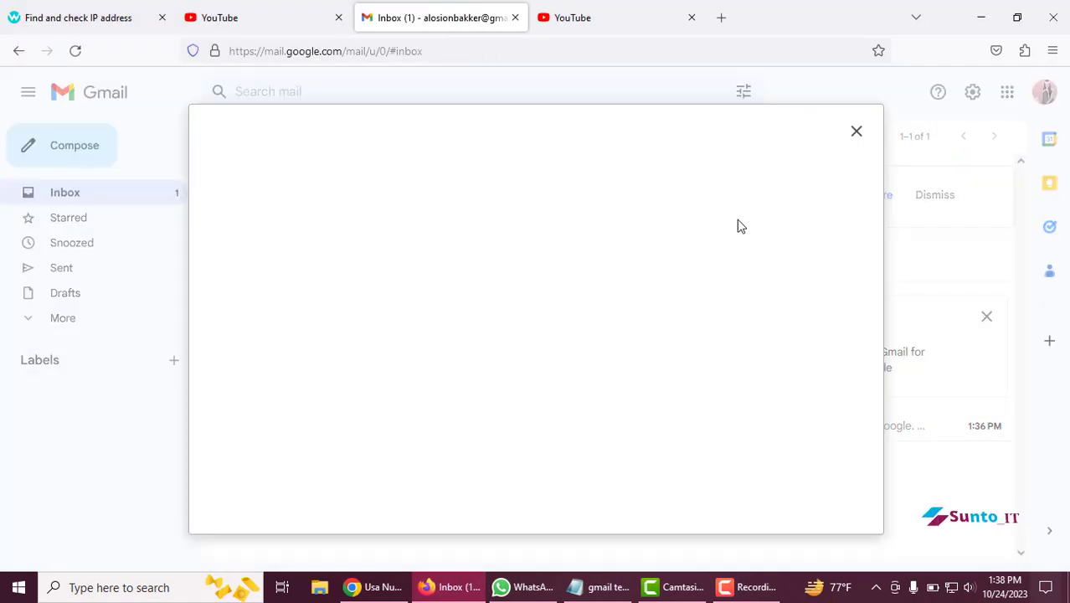
{"action": "left_click", "coordinate": [856, 134]}
{"action": "left_click", "coordinate": [808, 358]}
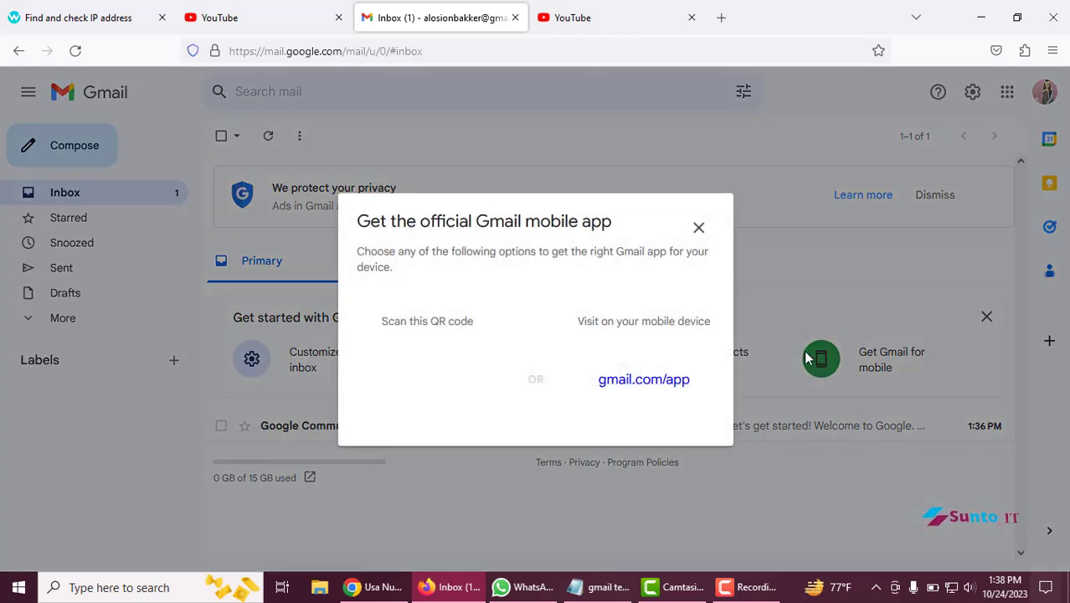
{"action": "left_click", "coordinate": [698, 228]}
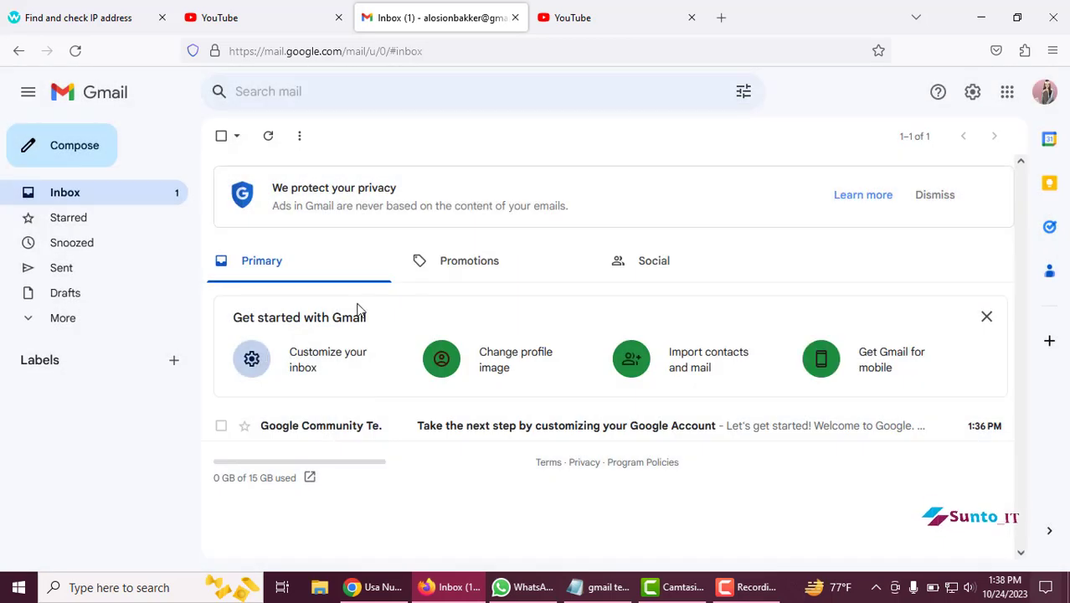
{"action": "left_click_drag", "start_coordinate": [347, 357], "coordinate": [747, 310]}
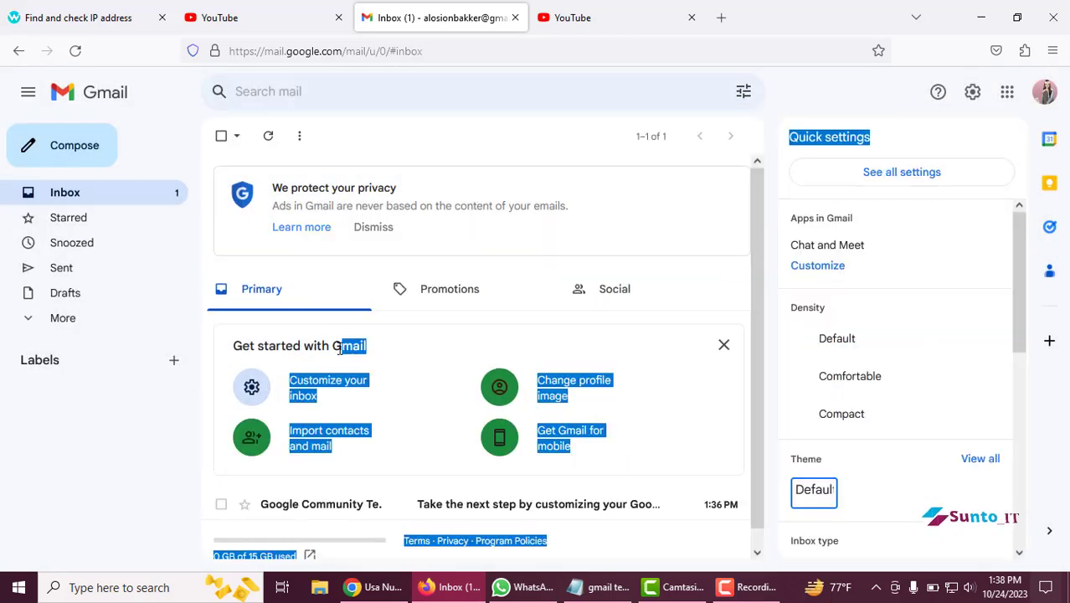
- Open See all settings and review the General tab's English (US) and 50 conversations per page
{"action": "left_click", "coordinate": [881, 177]}
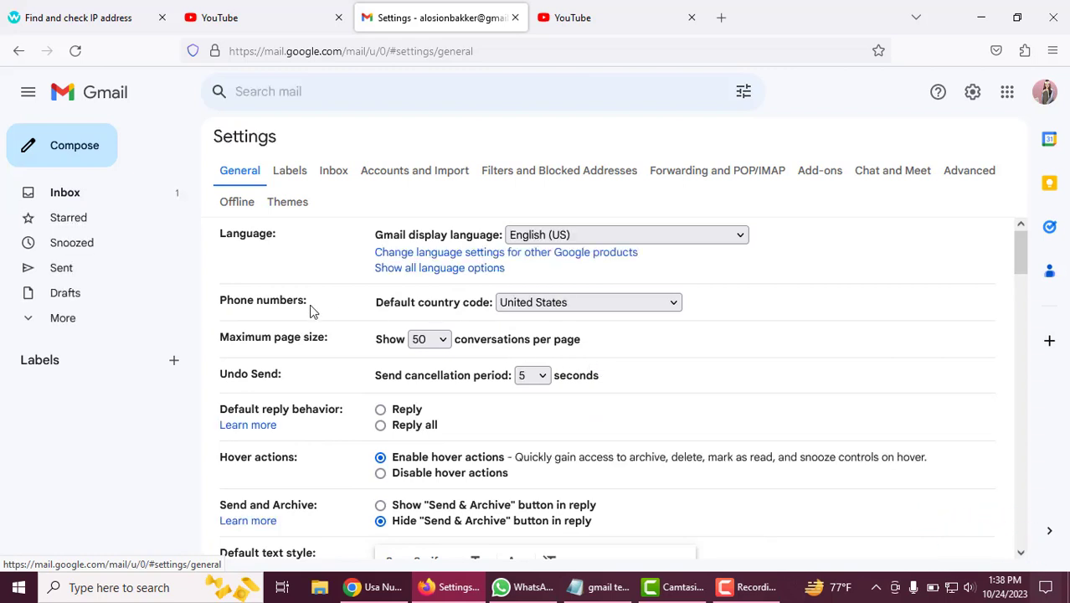
{"action": "scroll", "coordinate": [310, 311], "scroll_direction": "down", "scroll_amount": 2}
{"action": "scroll", "coordinate": [657, 385], "scroll_direction": "up", "scroll_amount": 2}
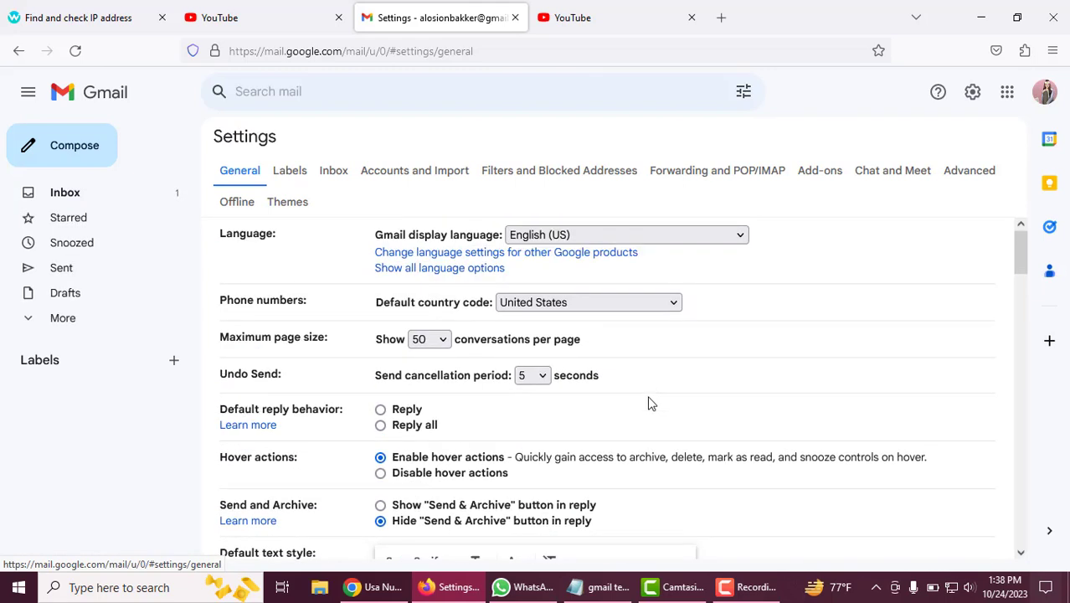